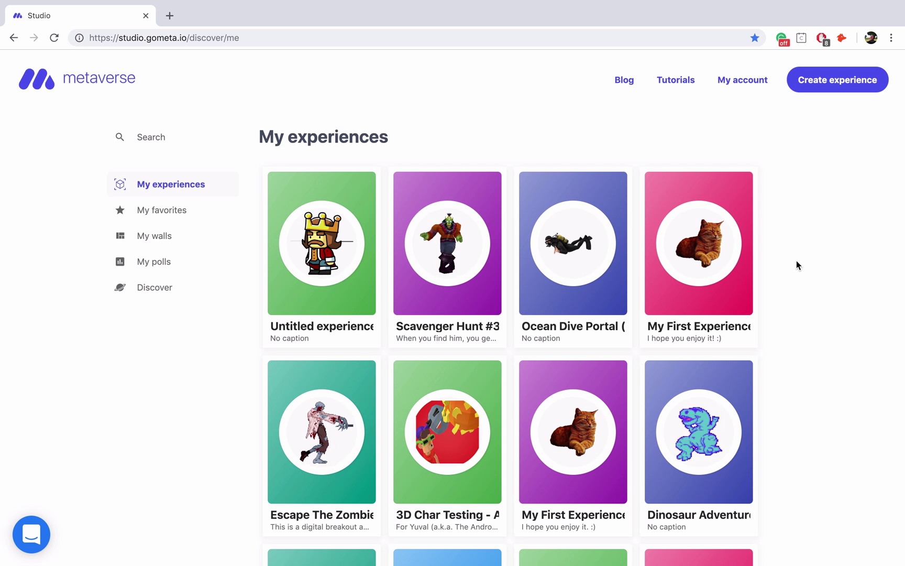
Step: Create a new experience and assign the crowned king from a "king" character search to Scene 1
{"action": "left_click", "coordinate": [816, 91]}
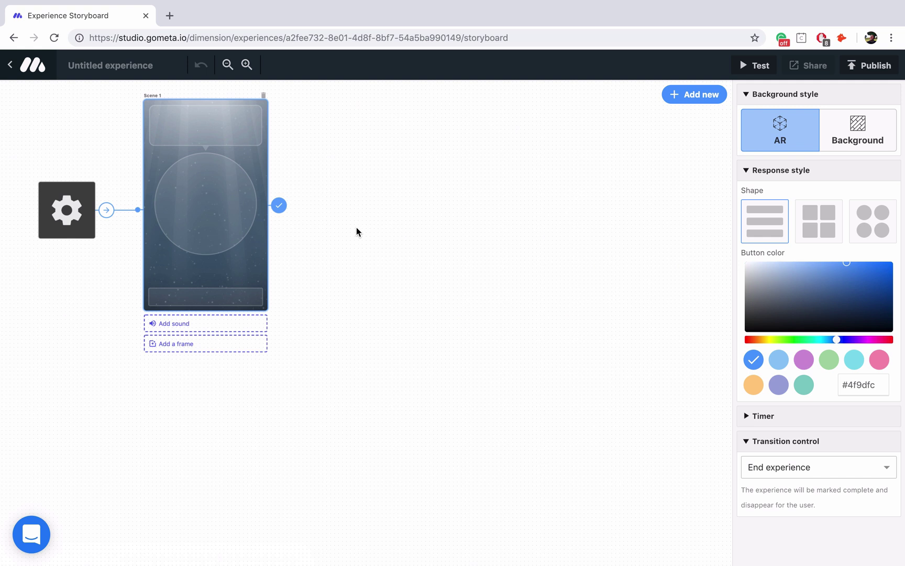
{"action": "left_click", "coordinate": [224, 181]}
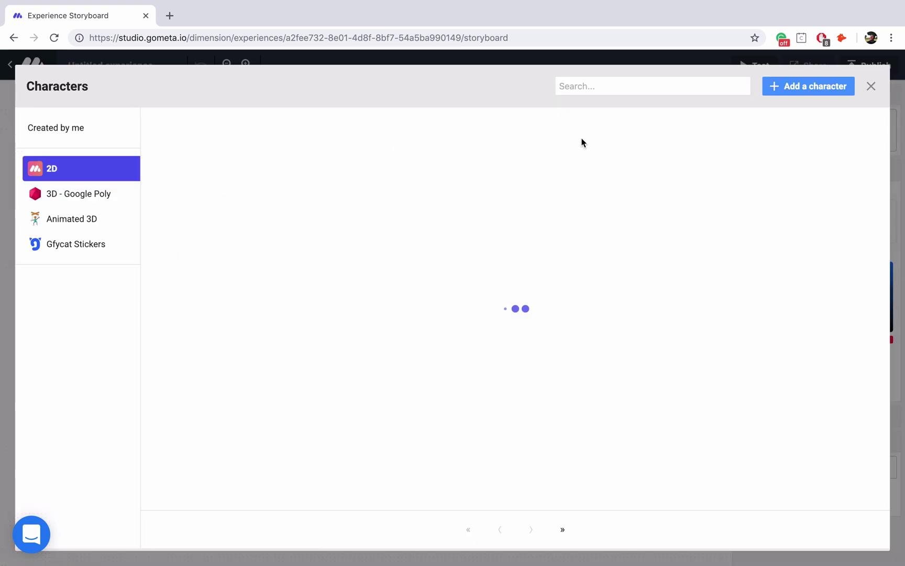
{"action": "left_click", "coordinate": [621, 85]}
{"action": "type", "text": "king"}
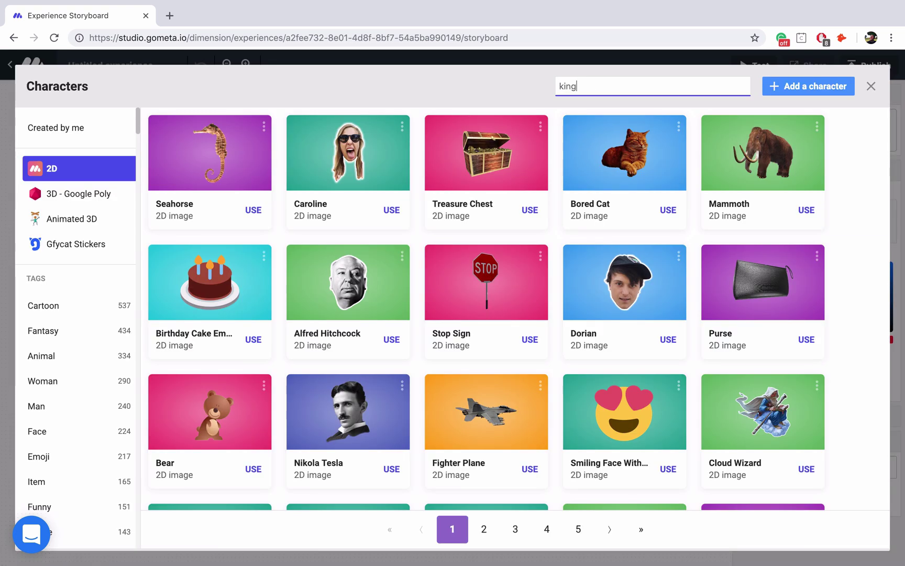
{"action": "left_click", "coordinate": [529, 339]}
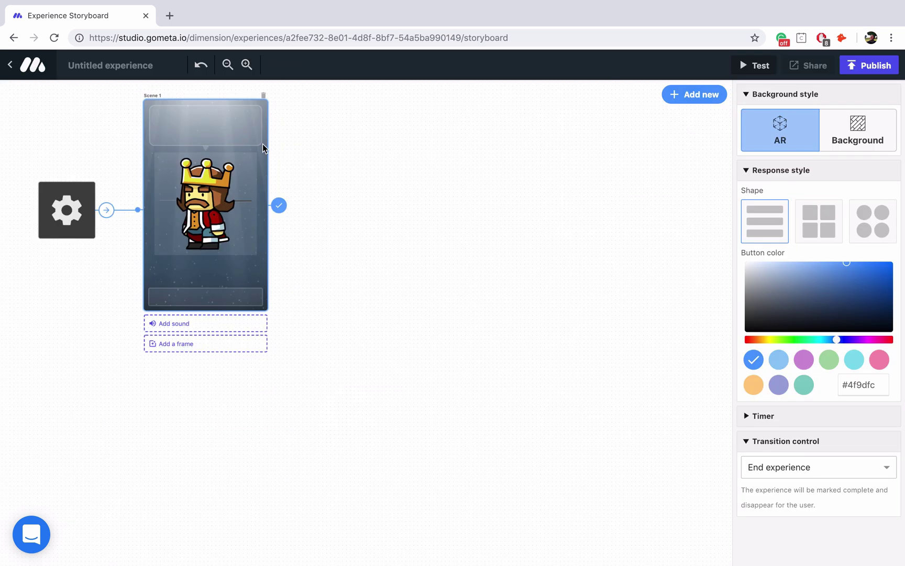
Step: Give Scene 1 the dialogue "The King has found a magical chest!" and a text response labelled "Next"
{"action": "left_click", "coordinate": [250, 126]}
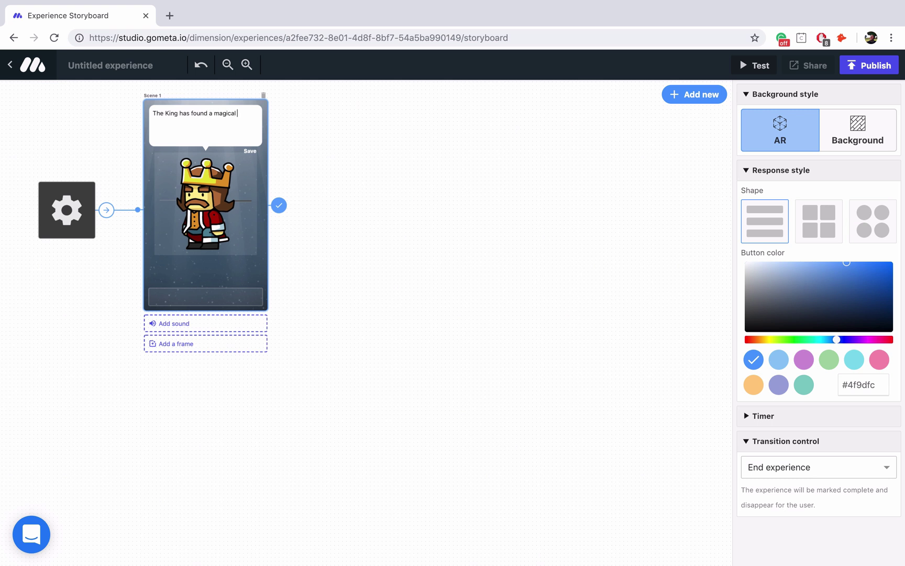
{"action": "type", "text": "!"}
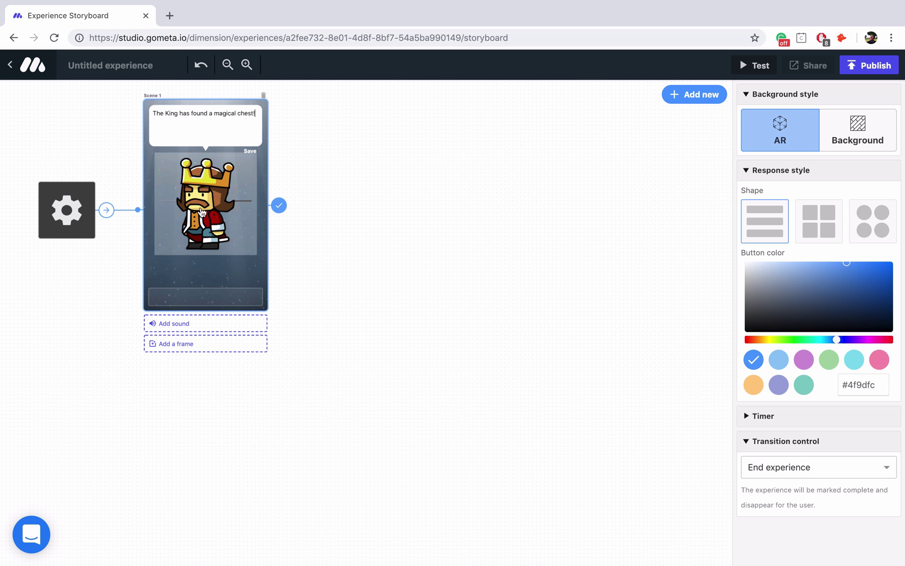
{"action": "left_click", "coordinate": [224, 299]}
{"action": "type", "text": "Next"}
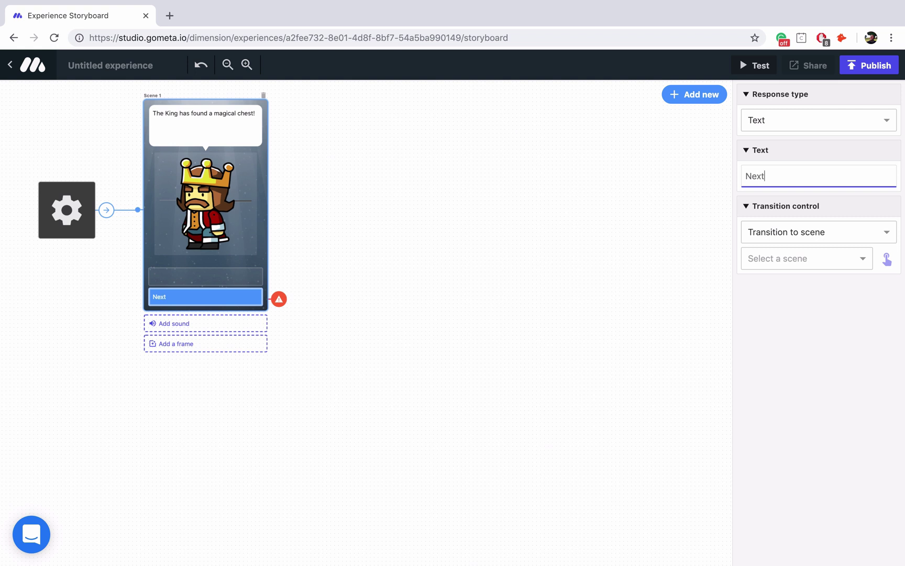
Step: Add a character scene and replace its character with "chest-closed", found by searching for "chest"
{"action": "left_click", "coordinate": [686, 95]}
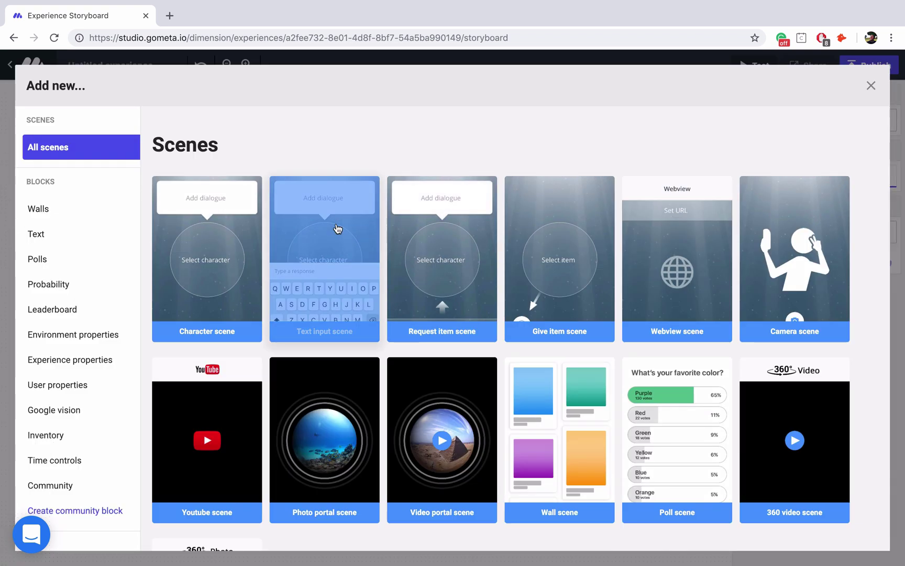
{"action": "left_click", "coordinate": [243, 261]}
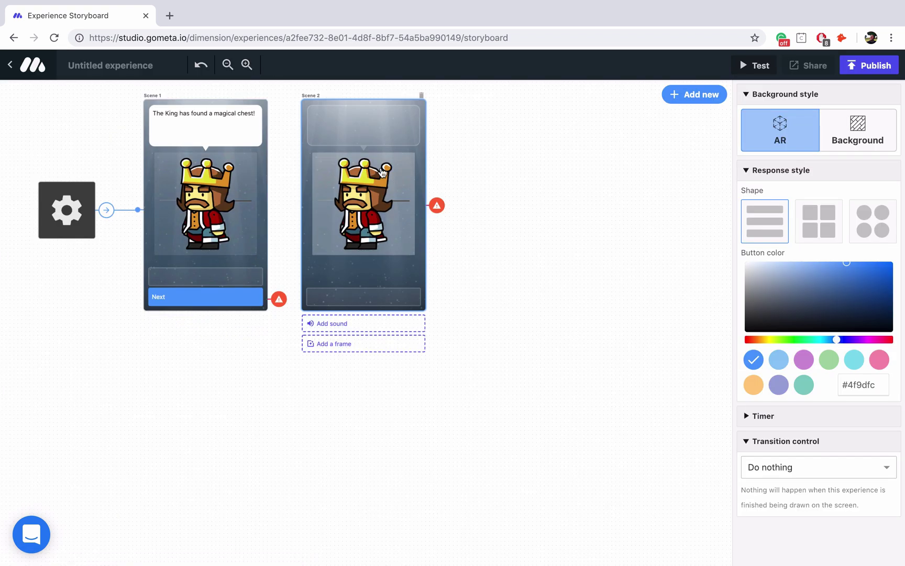
{"action": "left_click", "coordinate": [404, 157]}
{"action": "double_click", "coordinate": [568, 86]}
{"action": "type", "text": "chest"}
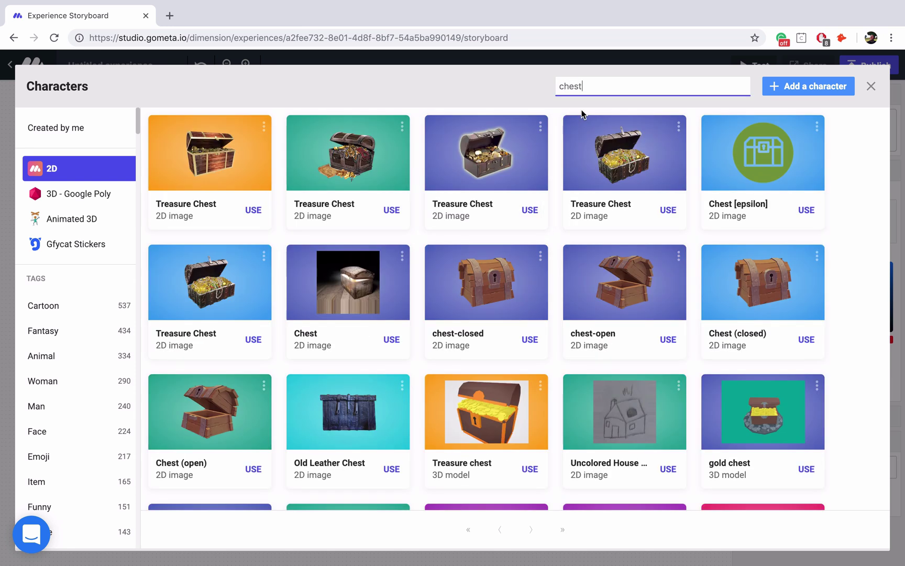
{"action": "left_click", "coordinate": [488, 303]}
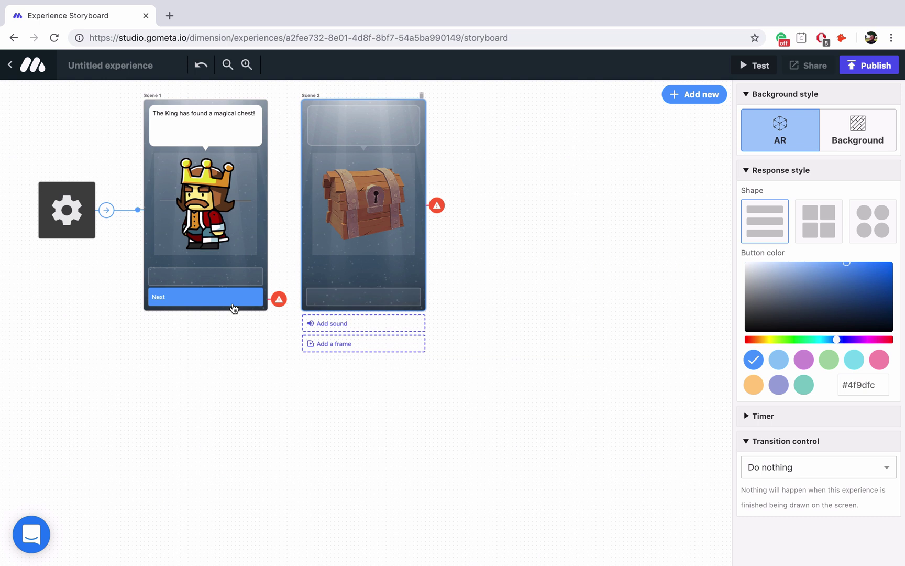
Step: Set Scene 1's "Next" response to transition to Scene 2
{"action": "left_click", "coordinate": [234, 307]}
{"action": "left_click", "coordinate": [887, 261]}
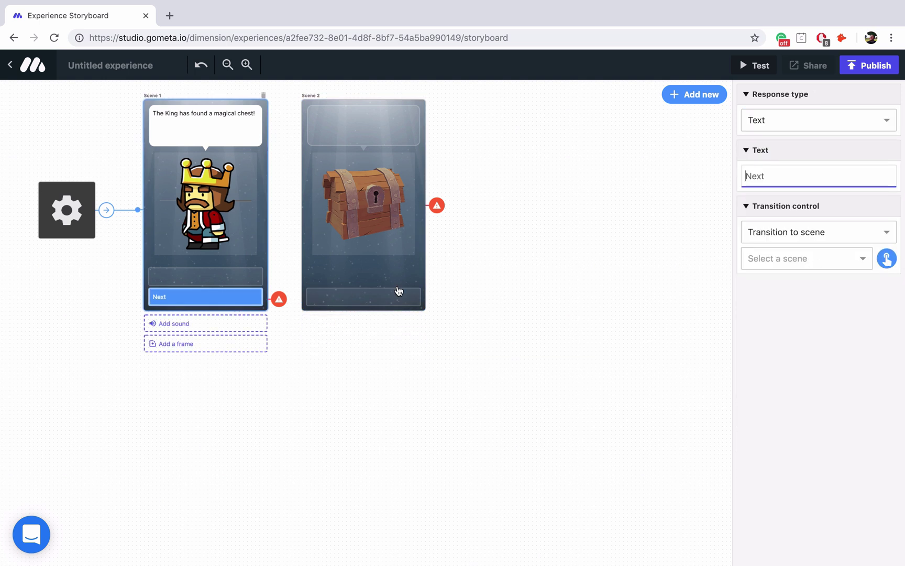
{"action": "left_click", "coordinate": [398, 290]}
Step: Give Scene 2 the dialogue "The chest can only be opened using a magical password." and a "Next" text response
{"action": "left_click", "coordinate": [383, 124]}
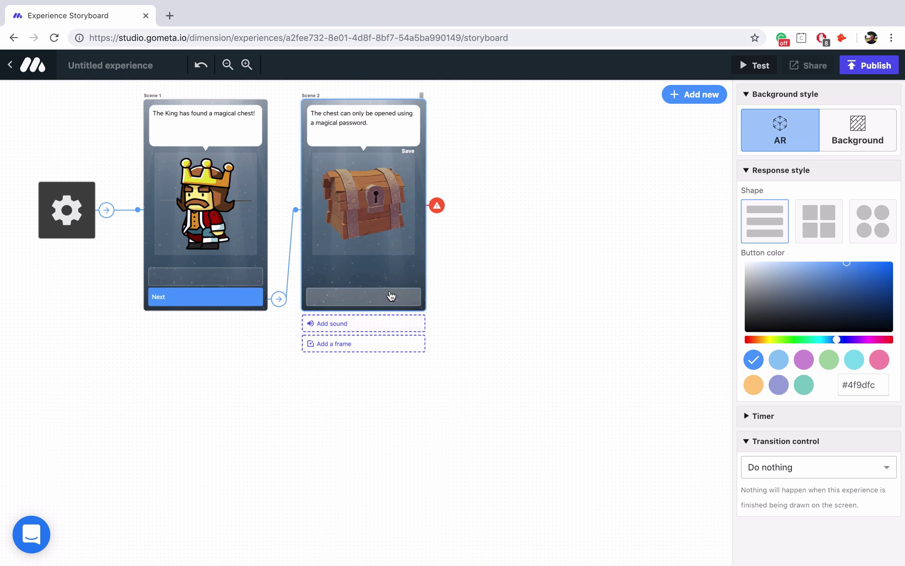
{"action": "left_click", "coordinate": [391, 297]}
{"action": "type", "text": "Next"}
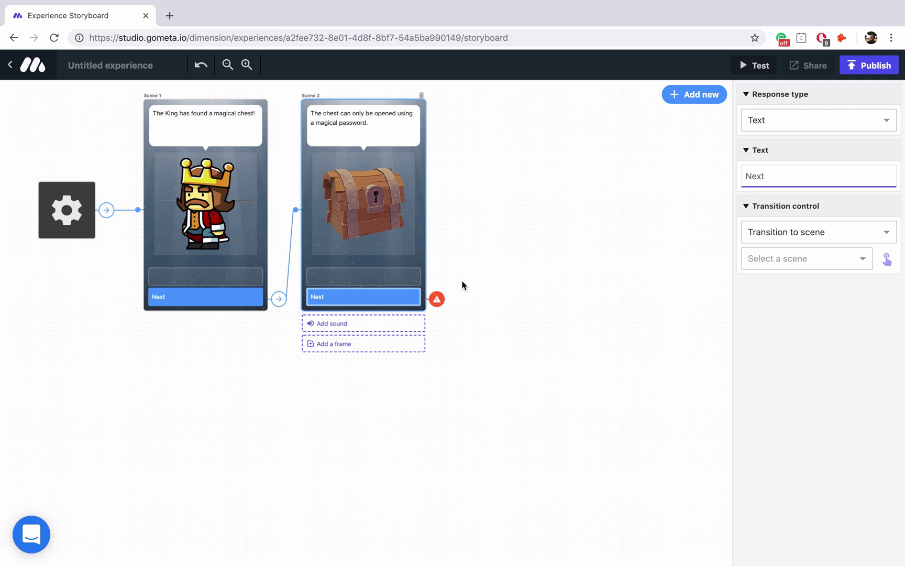
Step: Add a character scene below Scene 1 with the dialogue "Crack the code to unlock the chest."
{"action": "left_click", "coordinate": [694, 94]}
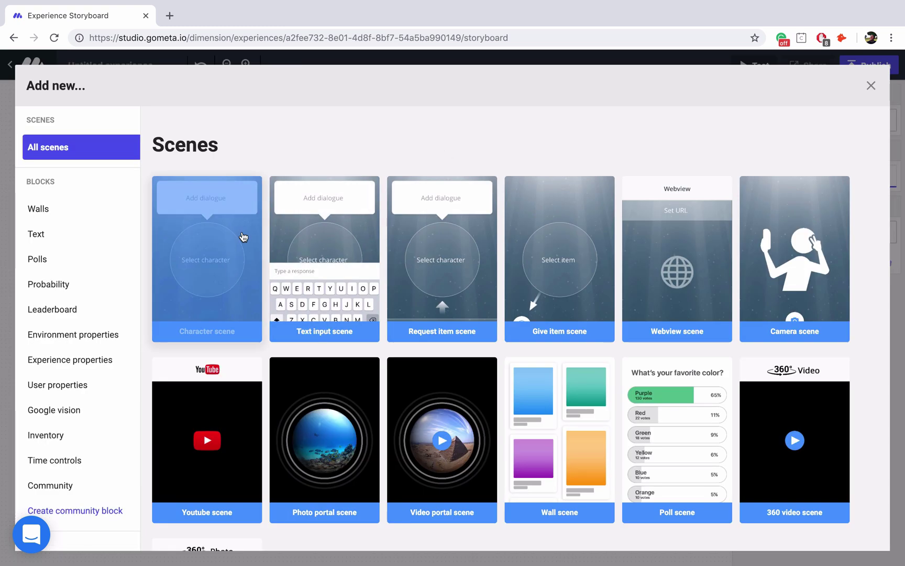
{"action": "left_click", "coordinate": [323, 246]}
{"action": "left_click_drag", "start_coordinate": [578, 152], "coordinate": [259, 404]}
{"action": "left_click", "coordinate": [233, 329]}
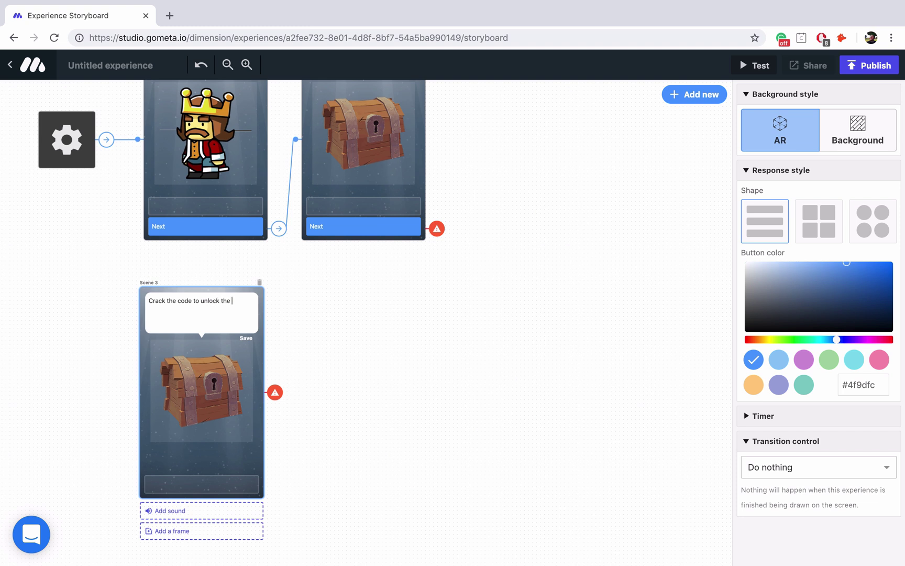
Step: Set Scene 2's "Next" response to transition to Scene 3
{"action": "left_click", "coordinate": [382, 231]}
{"action": "left_click", "coordinate": [886, 259]}
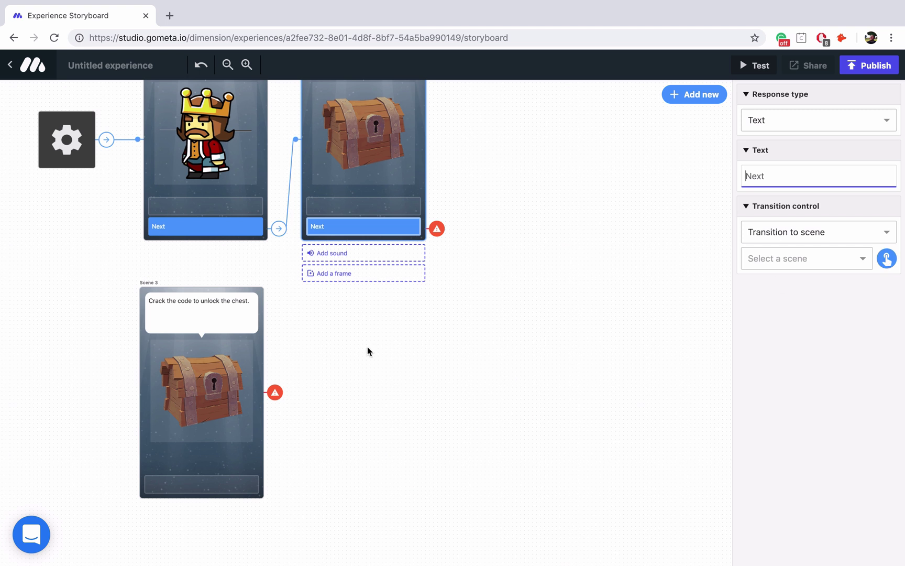
{"action": "left_click", "coordinate": [182, 394]}
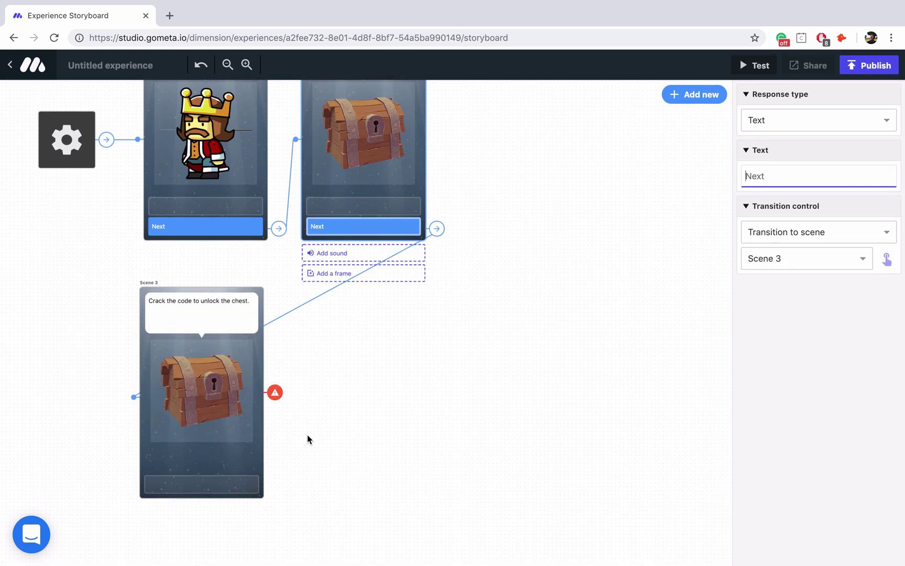
Step: Add two text responses to Scene 3, labelling the upper one "Crack the code" and the lower one "Clues"
{"action": "left_click", "coordinate": [215, 483]}
{"action": "left_click", "coordinate": [221, 469]}
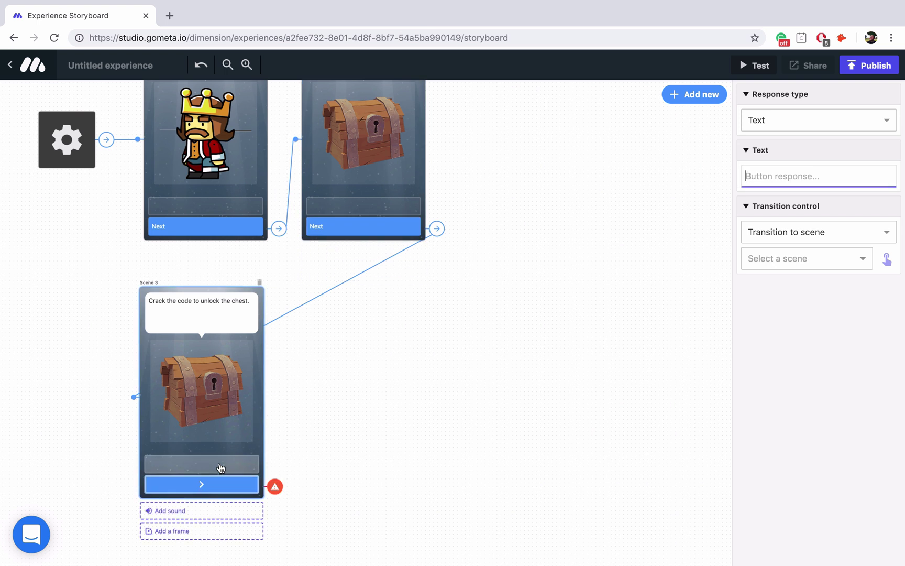
{"action": "left_click", "coordinate": [226, 466]}
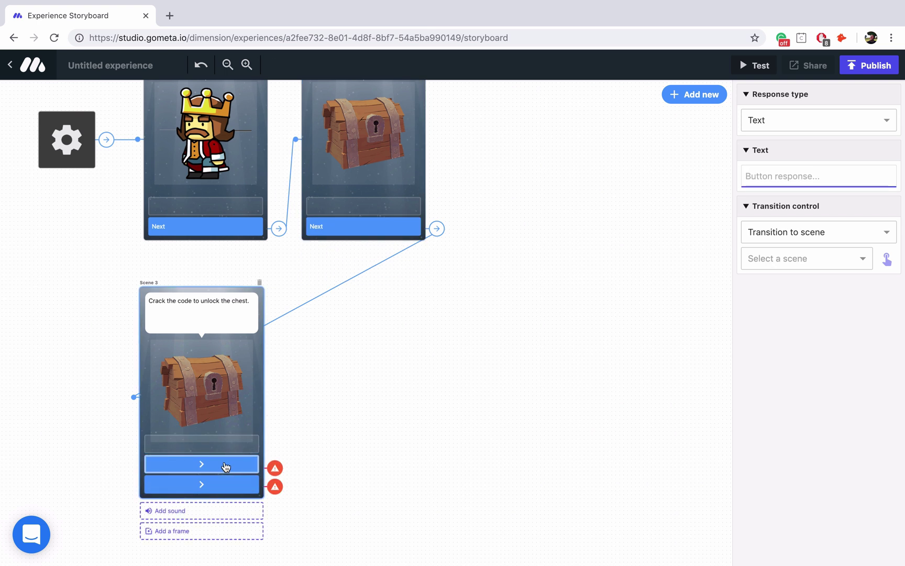
{"action": "type", "text": "Crack the code"}
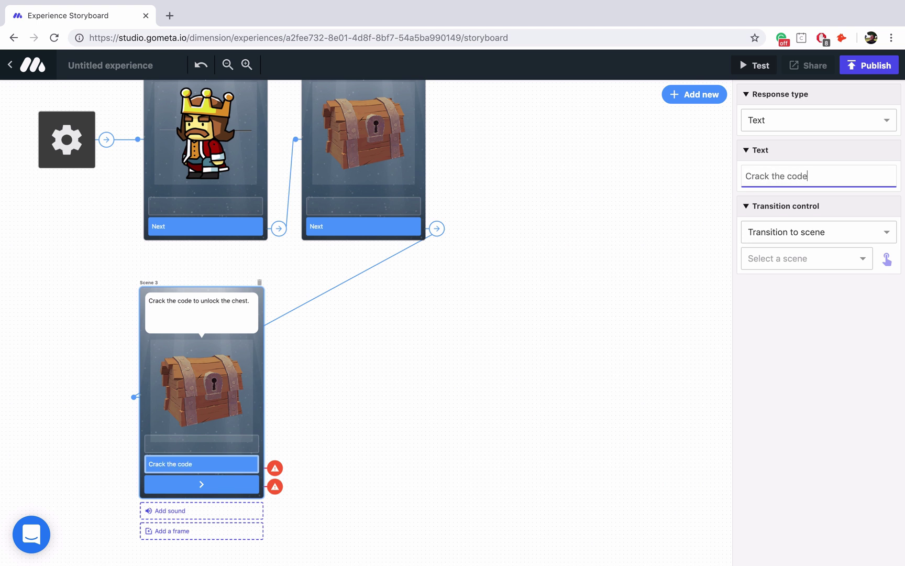
{"action": "left_click", "coordinate": [188, 486]}
{"action": "type", "text": "Clu"}
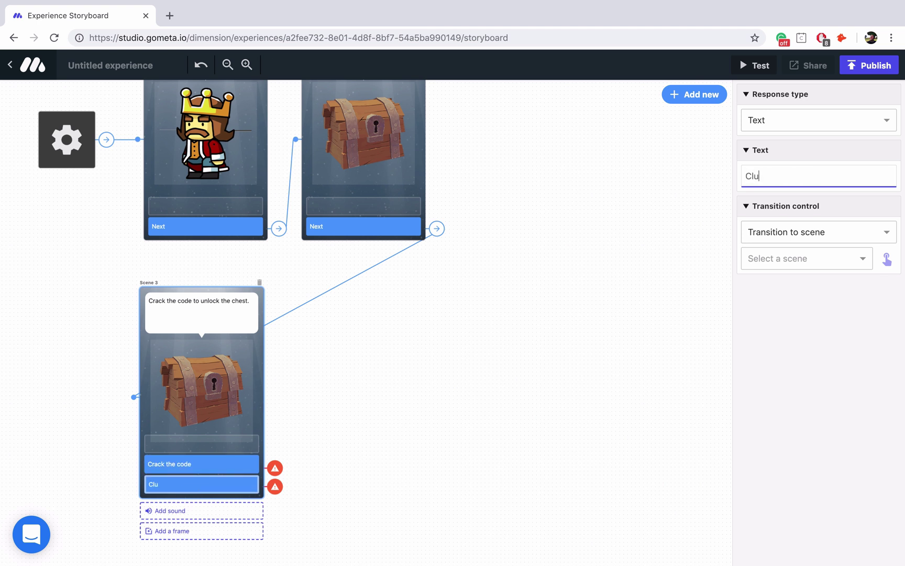
{"action": "left_click", "coordinate": [242, 469]}
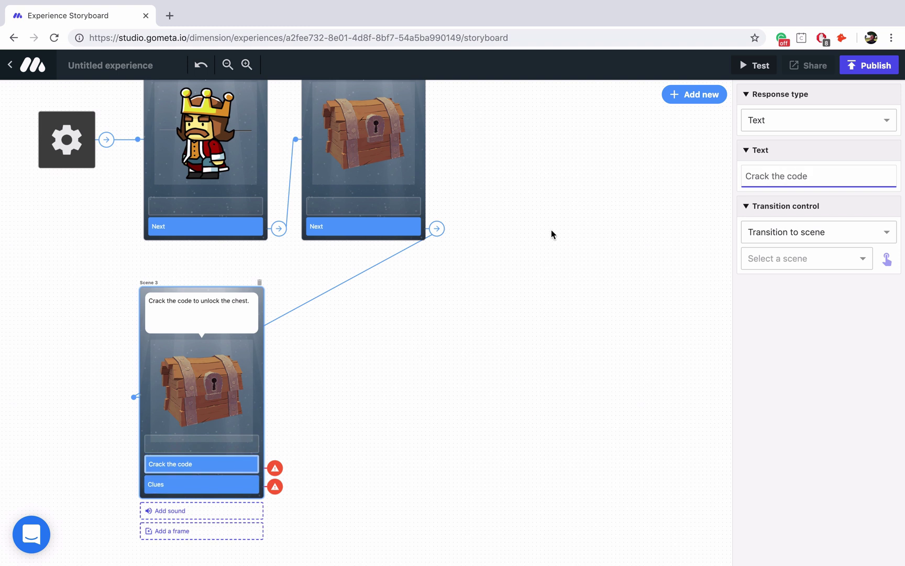
Step: Add a text input scene and place it to the right of Scene 3
{"action": "left_click", "coordinate": [680, 96]}
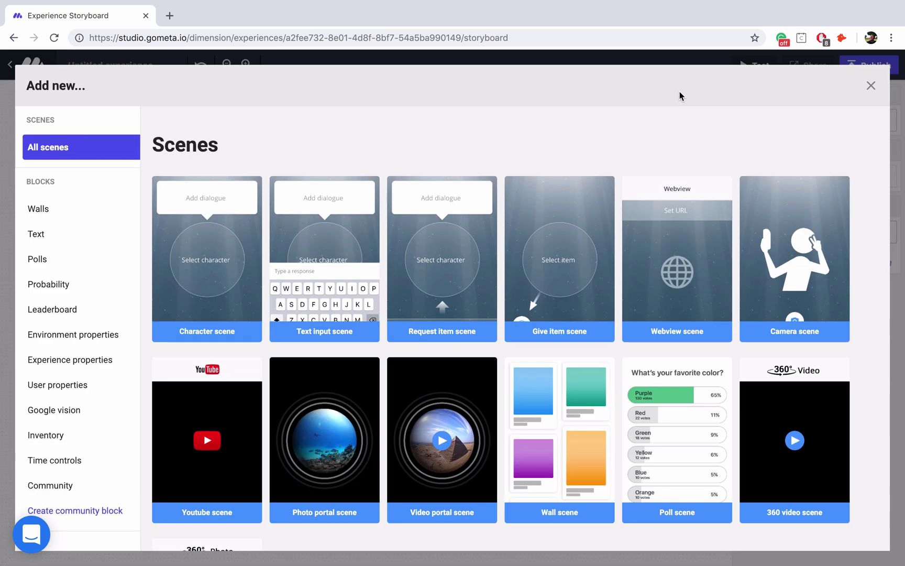
{"action": "left_click", "coordinate": [326, 278]}
{"action": "left_click_drag", "start_coordinate": [575, 154], "coordinate": [450, 374]}
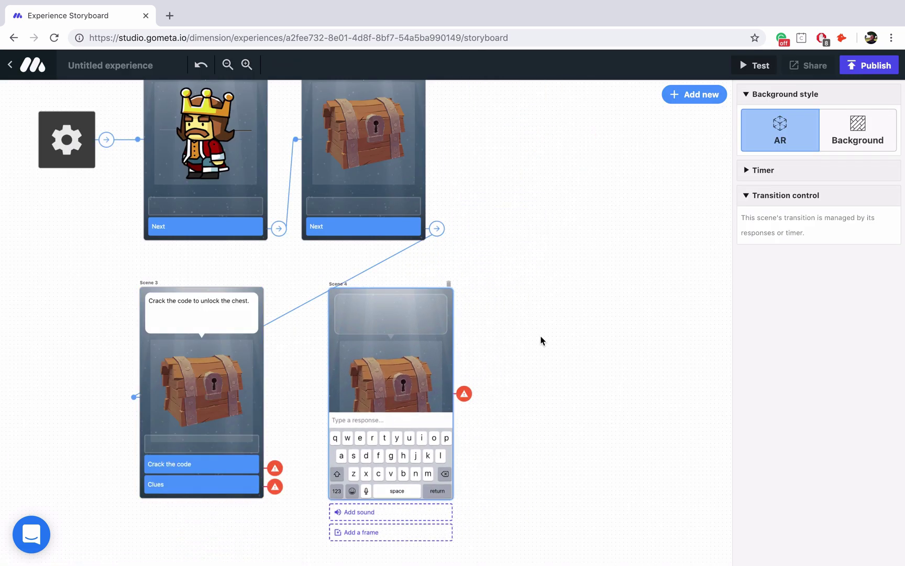
Step: Add a Check Text Response block and place it to the right of Scene 4
{"action": "left_click", "coordinate": [682, 100]}
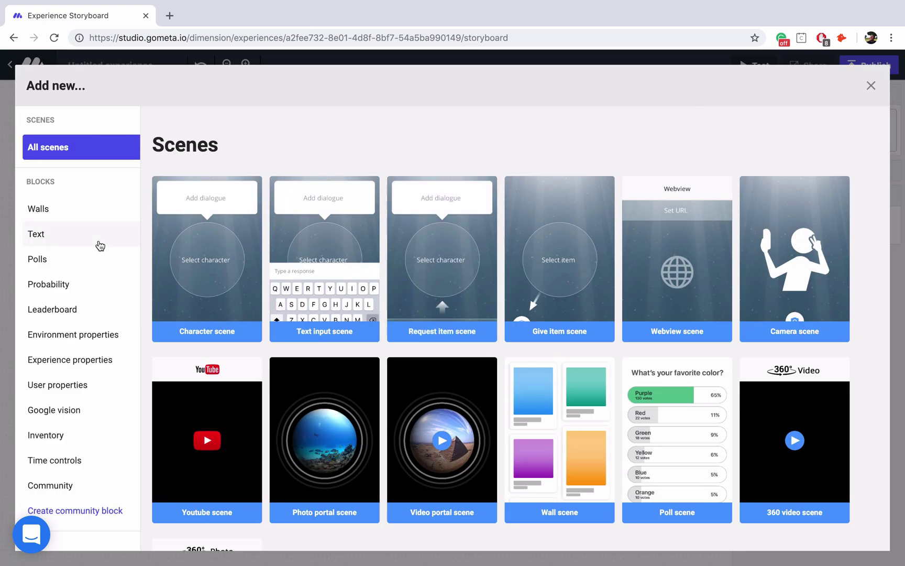
{"action": "left_click", "coordinate": [82, 240]}
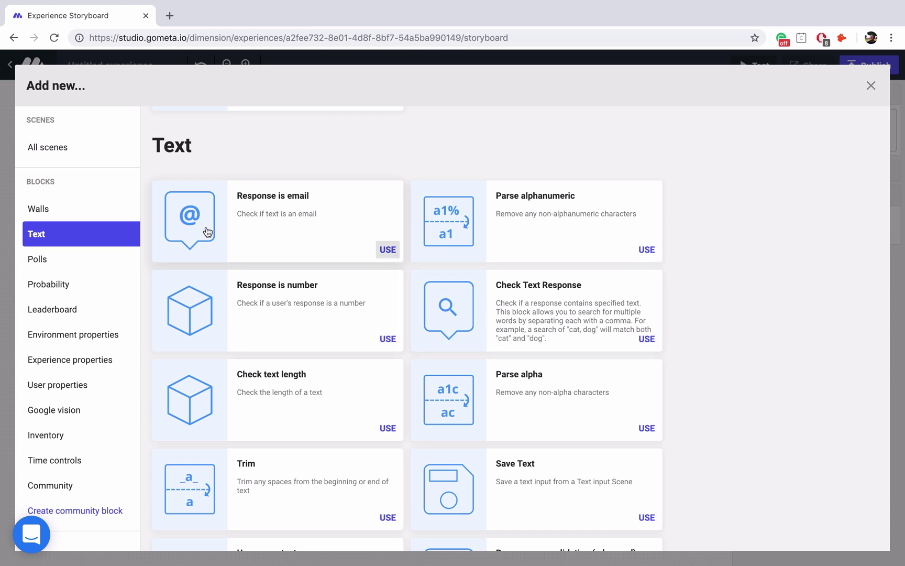
{"action": "left_click", "coordinate": [513, 309]}
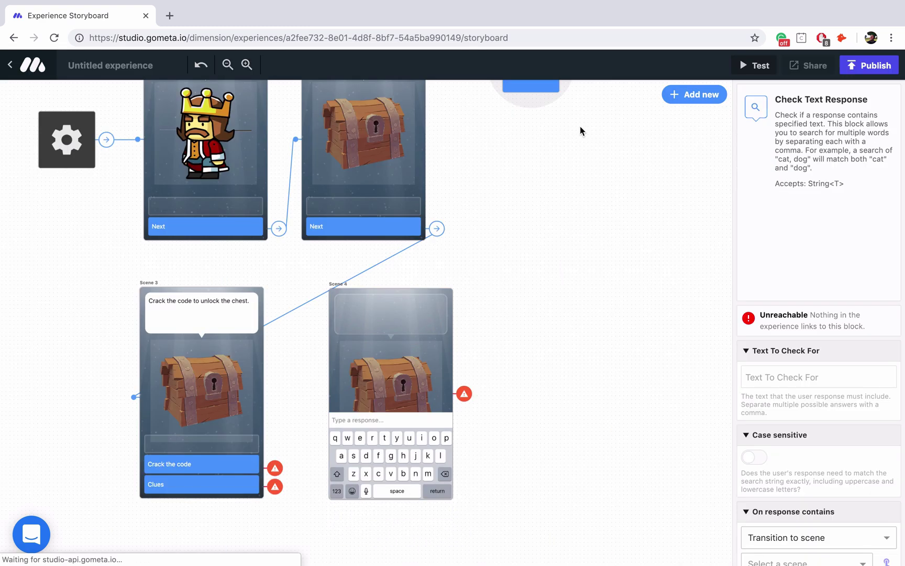
{"action": "left_click_drag", "start_coordinate": [539, 89], "coordinate": [529, 416]}
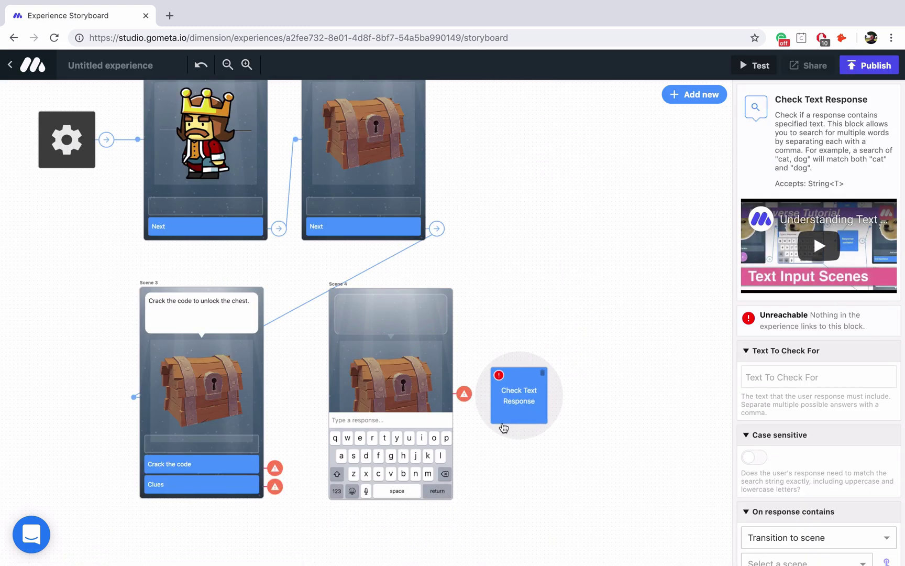
Step: Set Scene 3's "Crack the code" response to transition to Scene 4
{"action": "left_click", "coordinate": [223, 465]}
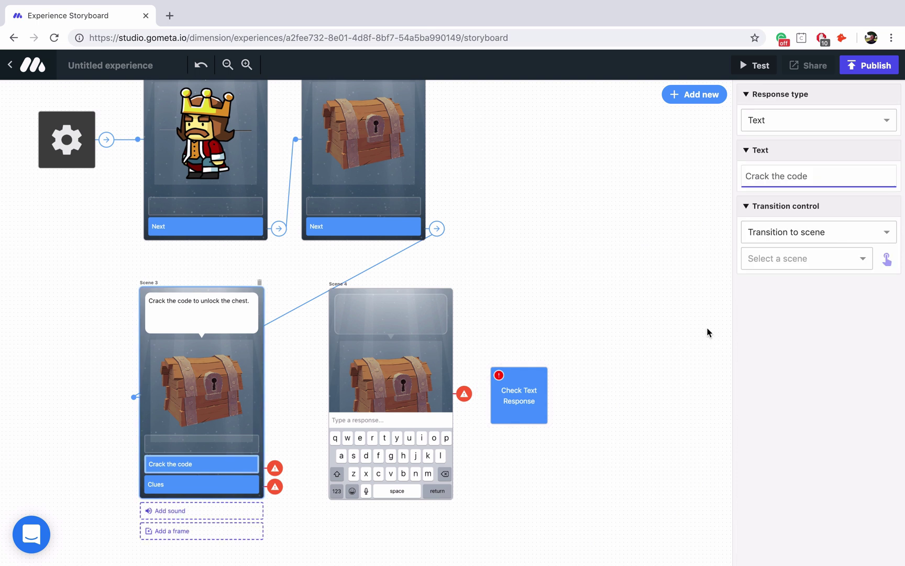
{"action": "left_click", "coordinate": [885, 260]}
{"action": "left_click", "coordinate": [388, 335]}
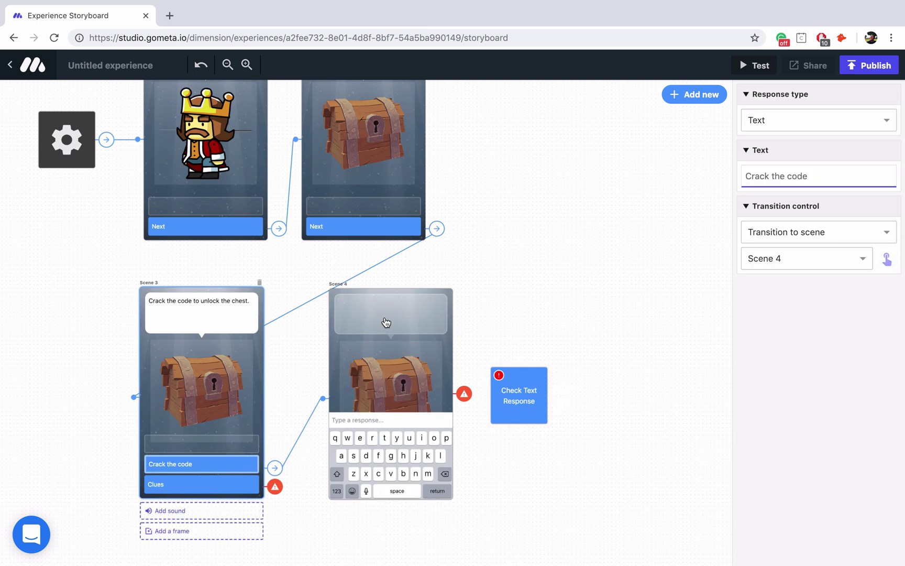
Step: Give Scene 4 the dialogue "What is the password?" and transition its text input to the Check Text Response block
{"action": "left_click", "coordinate": [385, 317]}
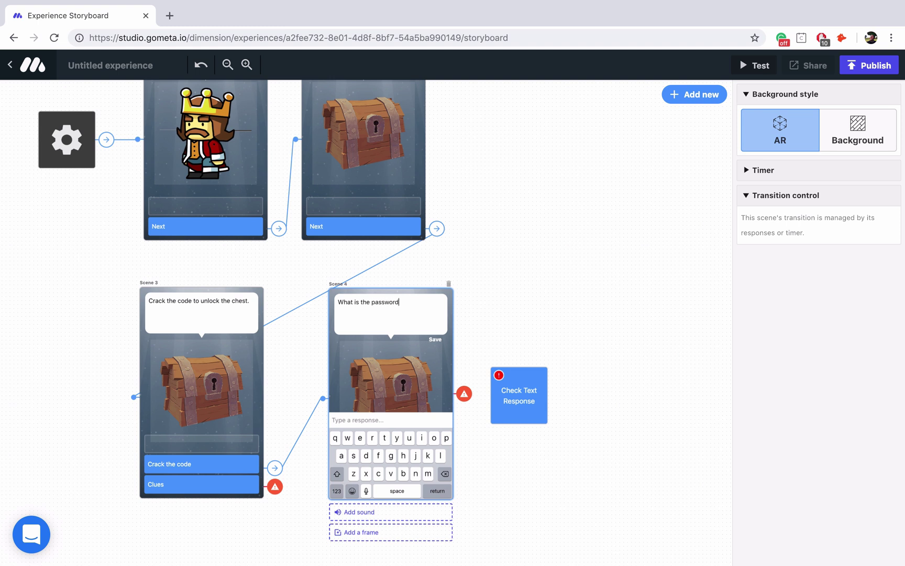
{"action": "left_click", "coordinate": [419, 438]}
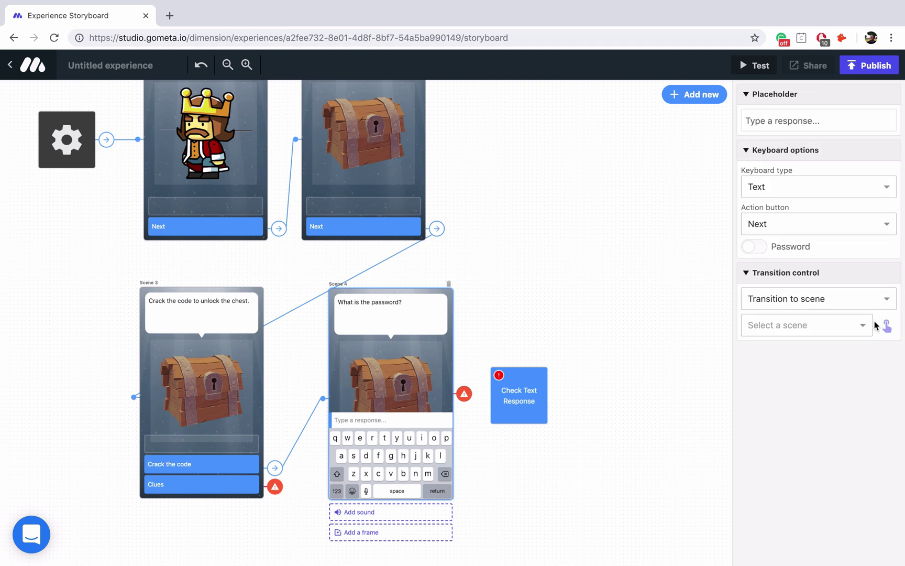
{"action": "left_click", "coordinate": [880, 326]}
{"action": "left_click", "coordinate": [510, 393]}
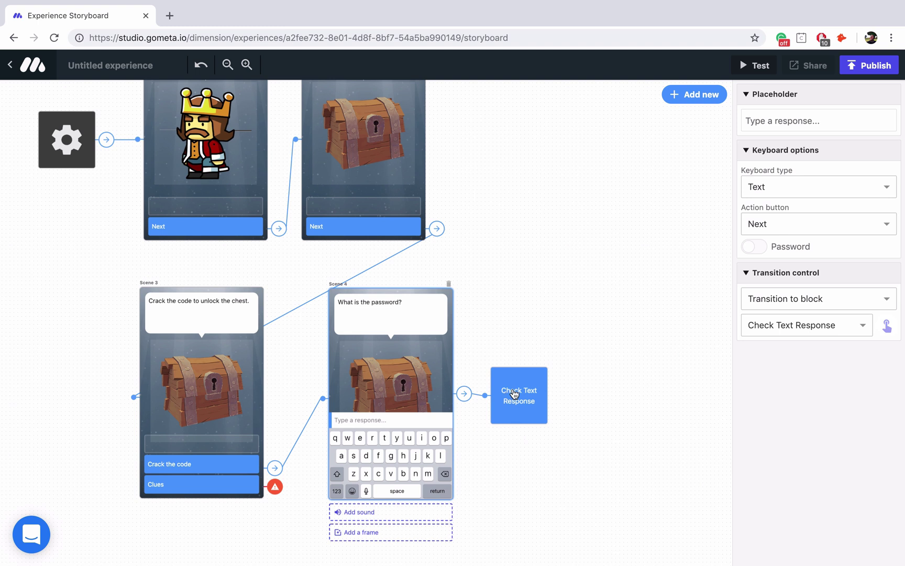
Step: Set the Check Text Response block's text to check for to "Earth Crust"
{"action": "left_click", "coordinate": [515, 394]}
{"action": "type", "text": "Ear"}
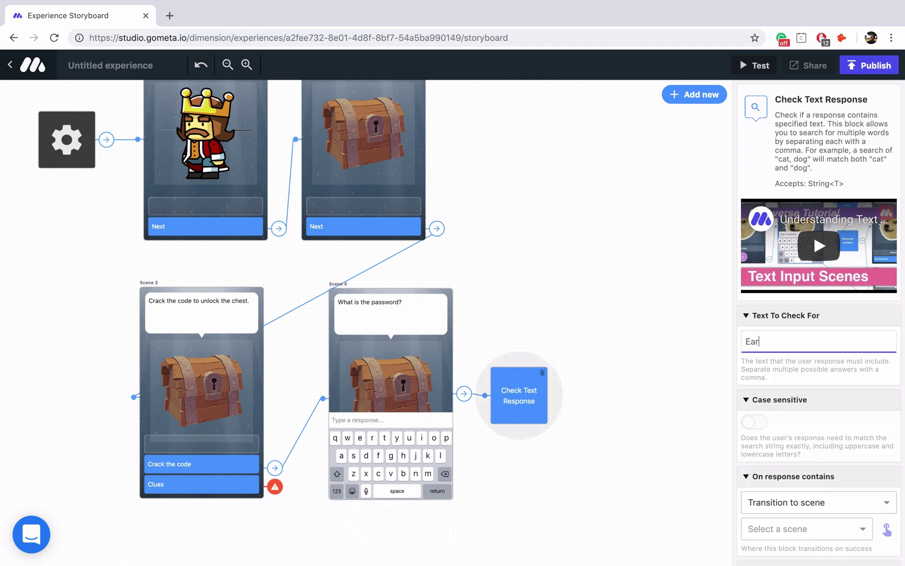
{"action": "type", "text": "th Crust"}
{"action": "scroll", "coordinate": [811, 394], "scroll_direction": "down", "scroll_amount": 2}
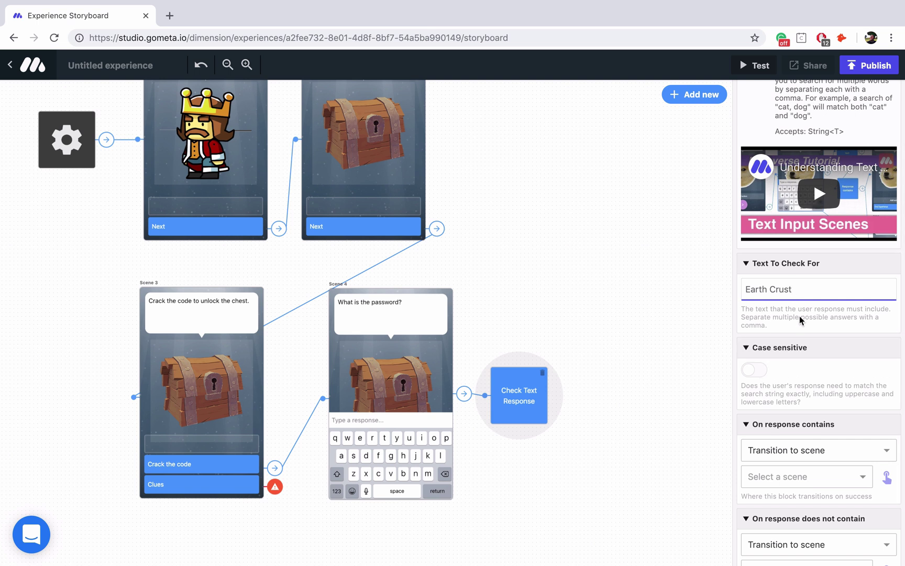
{"action": "scroll", "coordinate": [800, 322], "scroll_direction": "down", "scroll_amount": 2}
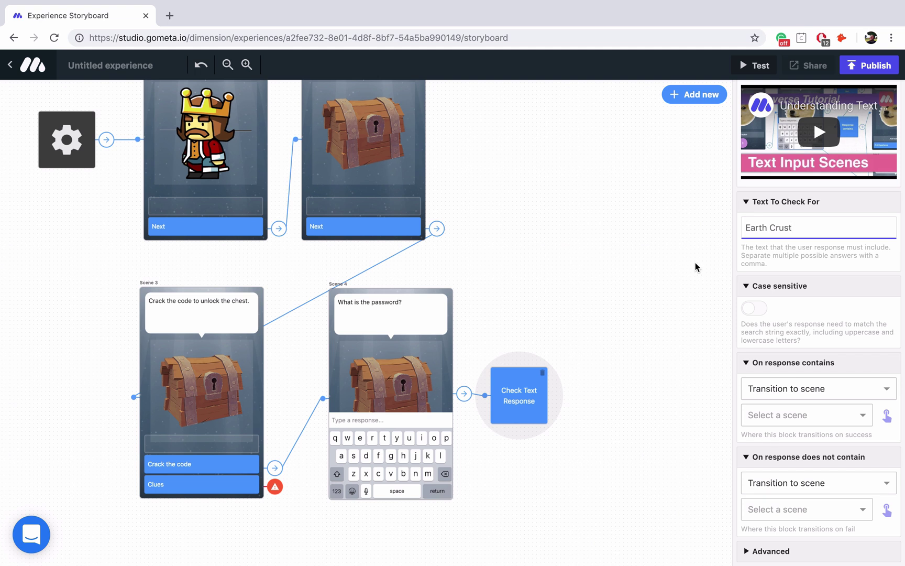
Step: Add a character scene and place it to the right of the Check Text Response block
{"action": "left_click", "coordinate": [693, 100]}
{"action": "left_click", "coordinate": [210, 251]}
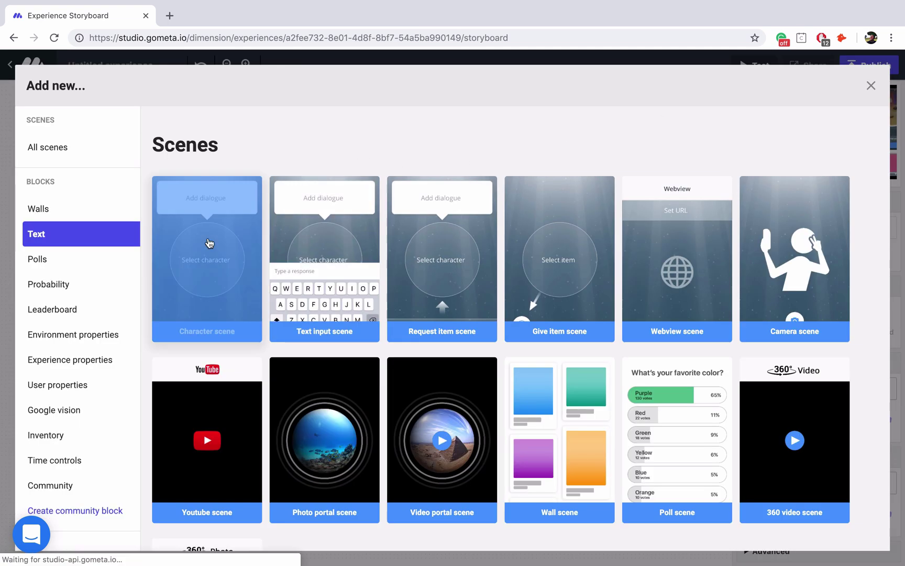
{"action": "left_click_drag", "start_coordinate": [561, 201], "coordinate": [644, 494]}
{"action": "left_click", "coordinate": [521, 413]}
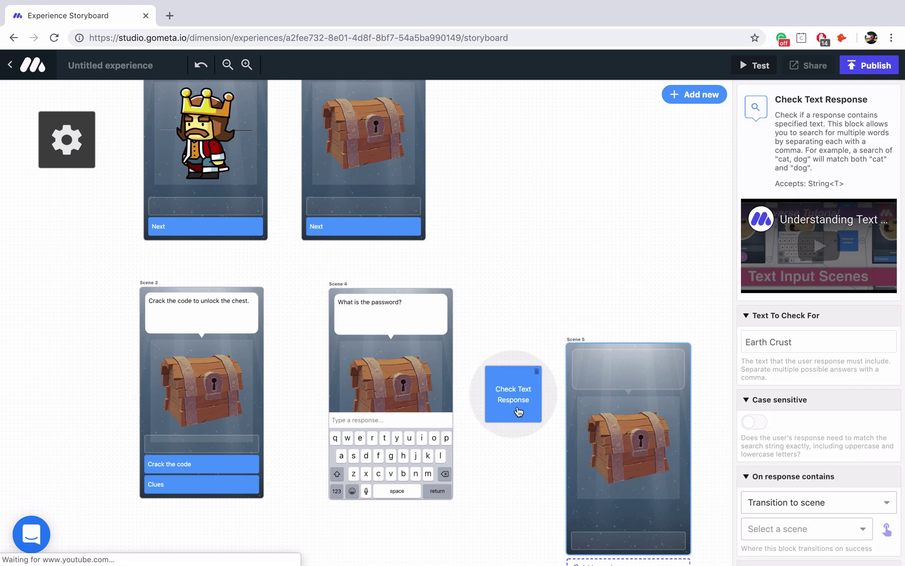
Step: Search the character library for "nope" and use the animated yellow NOPE character in Scene 5
{"action": "left_click", "coordinate": [639, 445]}
{"action": "left_click", "coordinate": [660, 405]}
{"action": "double_click", "coordinate": [588, 92]}
{"action": "type", "text": "nope"}
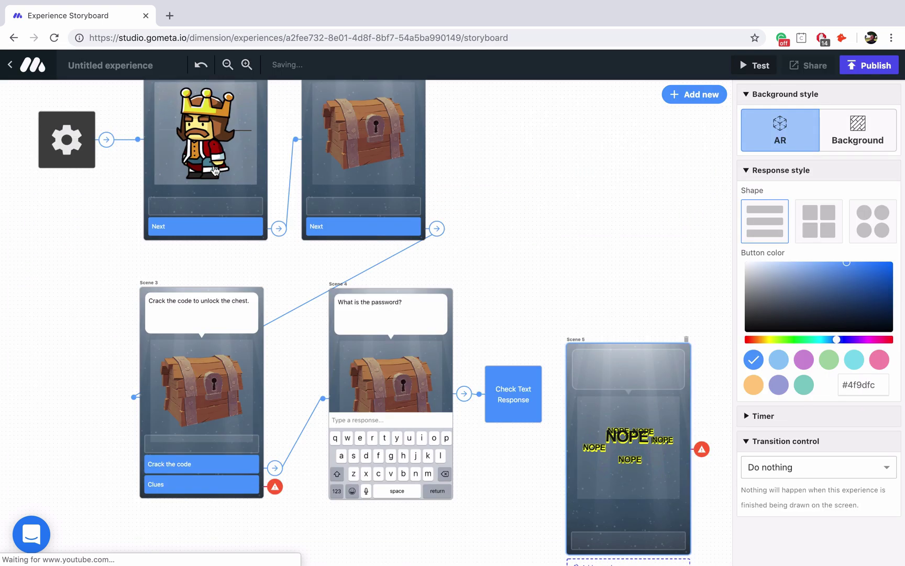
{"action": "left_click", "coordinate": [253, 209]}
Step: Set the Check Text Response block to transition to Scene 5 when the response does not contain the text
{"action": "left_click", "coordinate": [516, 394]}
{"action": "scroll", "coordinate": [859, 447], "scroll_direction": "down", "scroll_amount": 4}
{"action": "scroll", "coordinate": [857, 448], "scroll_direction": "down", "scroll_amount": 1}
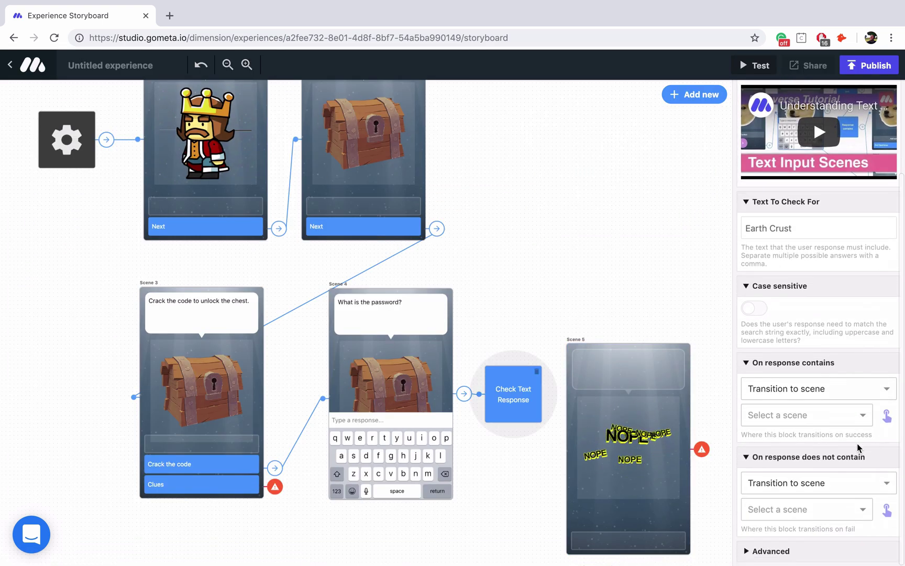
{"action": "left_click", "coordinate": [883, 511]}
{"action": "left_click", "coordinate": [612, 367]}
Step: Give Scene 5 the dialogue "That is not the password. Try again." and a "Try again" response that transitions to Scene 3
{"action": "left_click", "coordinate": [610, 363]}
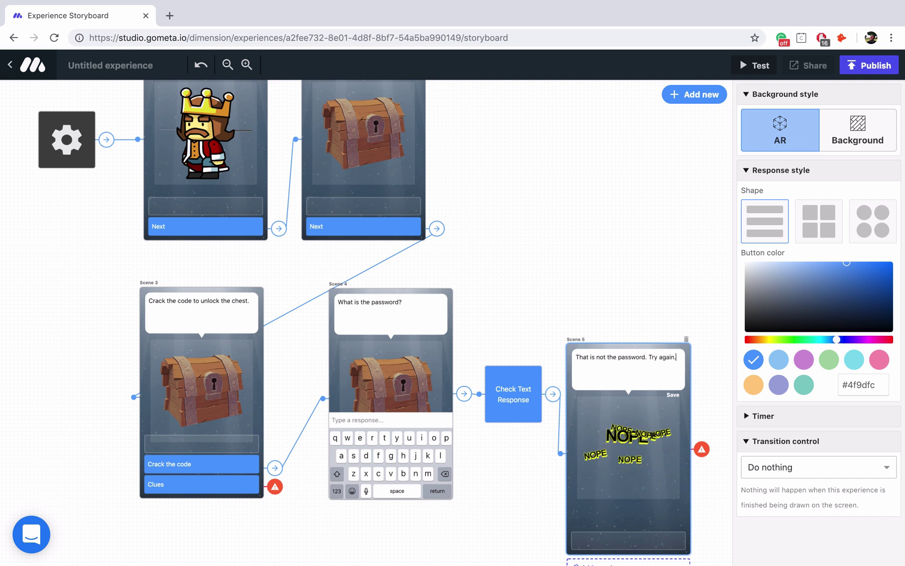
{"action": "left_click", "coordinate": [596, 544]}
{"action": "type", "text": "Try again"}
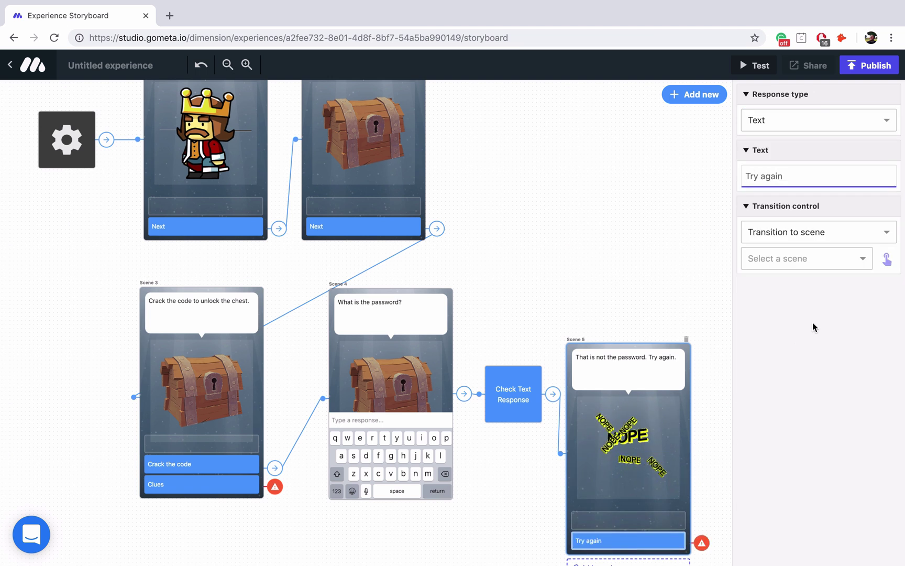
{"action": "left_click", "coordinate": [886, 258]}
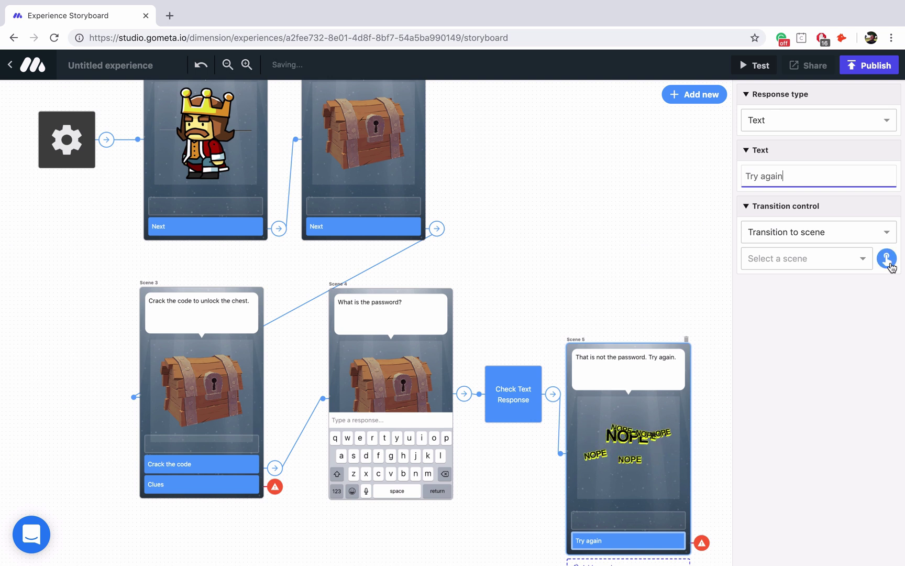
{"action": "left_click", "coordinate": [222, 425]}
Step: Add three more character scenes to the storyboard
{"action": "scroll", "coordinate": [274, 358], "scroll_direction": "down", "scroll_amount": 3}
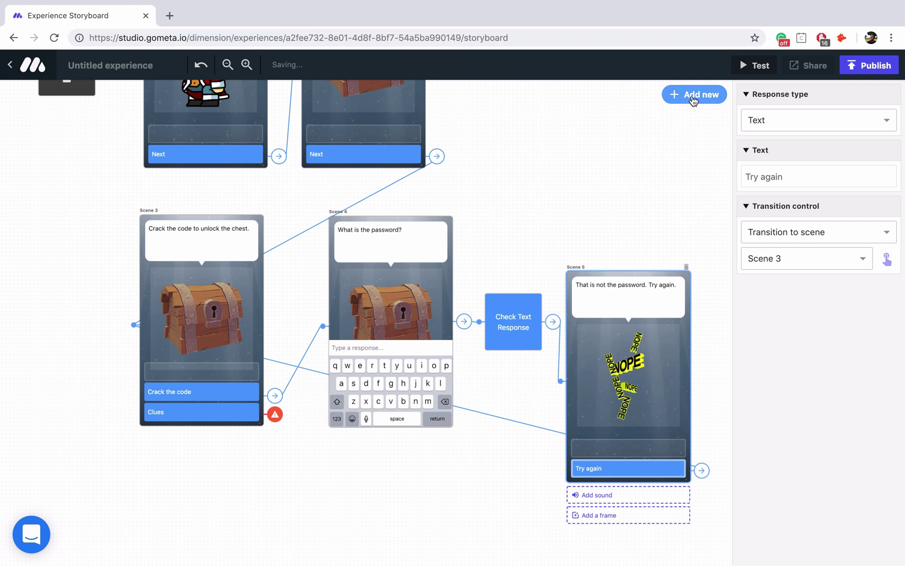
{"action": "left_click", "coordinate": [694, 94]}
{"action": "left_click", "coordinate": [234, 249]}
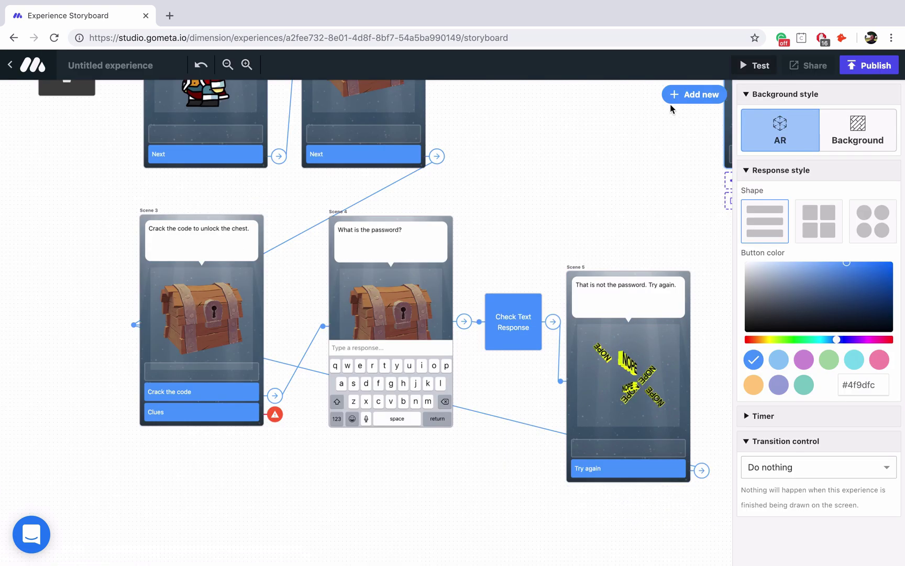
{"action": "left_click", "coordinate": [678, 95]}
{"action": "left_click", "coordinate": [205, 301]}
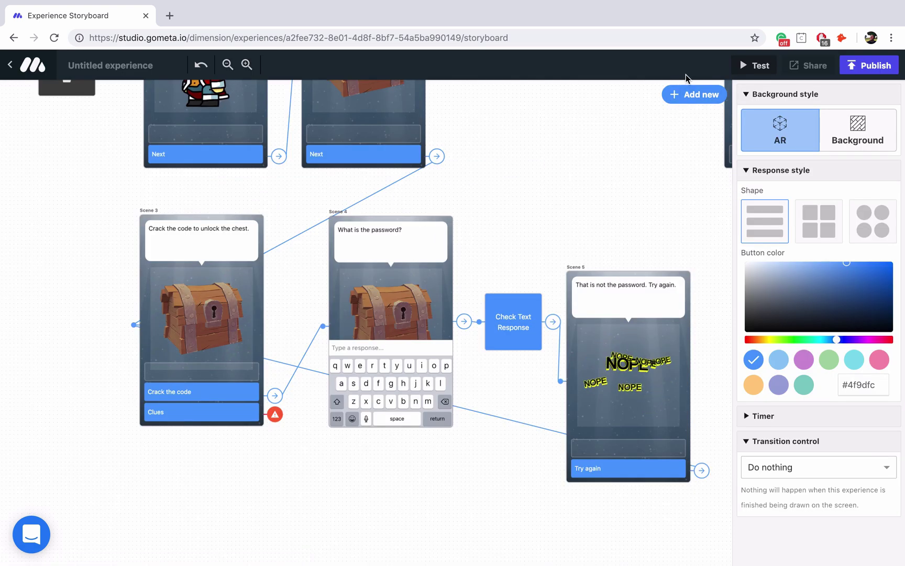
{"action": "left_click", "coordinate": [694, 94]}
{"action": "left_click", "coordinate": [218, 269]}
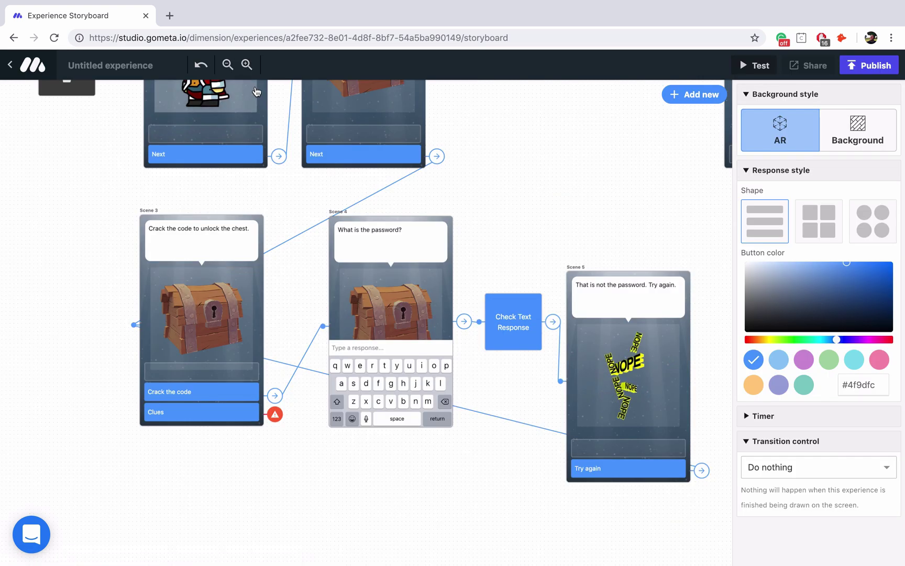
Step: Move Scenes 6, 7 and 8 together into a row below Scene 3
{"action": "left_click", "coordinate": [229, 65]}
{"action": "left_click", "coordinate": [228, 65]}
{"action": "left_click", "coordinate": [229, 65]}
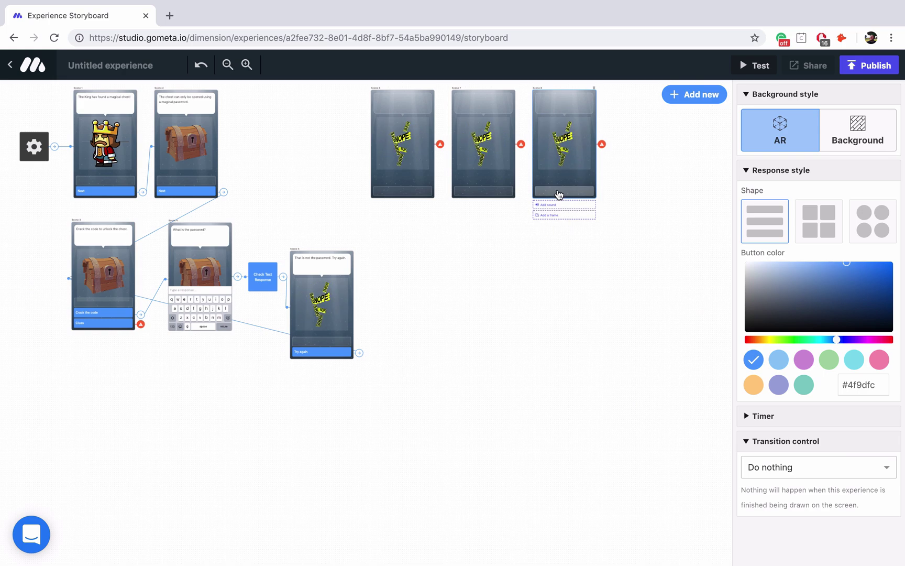
{"action": "left_click", "coordinate": [484, 186], "text": "shift"}
{"action": "left_click", "coordinate": [403, 180], "text": "shift"}
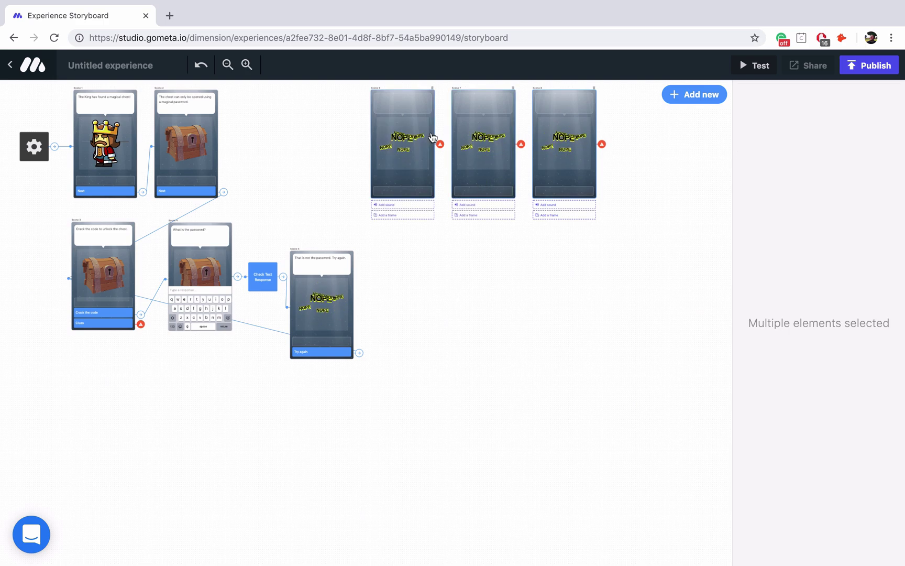
{"action": "mouse_move", "coordinate": [428, 166]}
{"action": "left_mouse_down"}
{"action": "mouse_move", "coordinate": [261, 380]}
{"action": "mouse_move", "coordinate": [147, 425]}
{"action": "mouse_move", "coordinate": [131, 410]}
{"action": "left_mouse_up"}
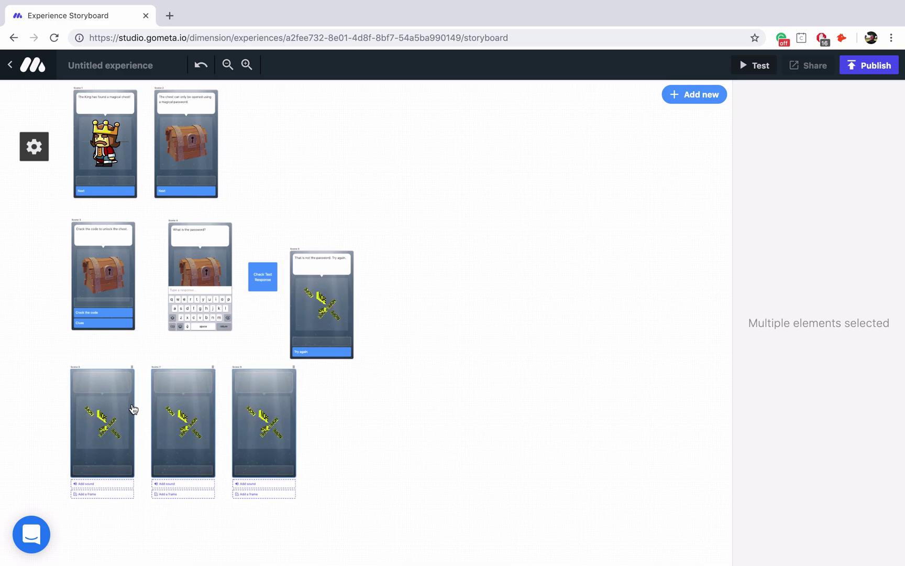
Step: Move Scene 5 slightly up and farther from the Check Text Response block
{"action": "left_click", "coordinate": [250, 65]}
{"action": "left_click", "coordinate": [250, 65]}
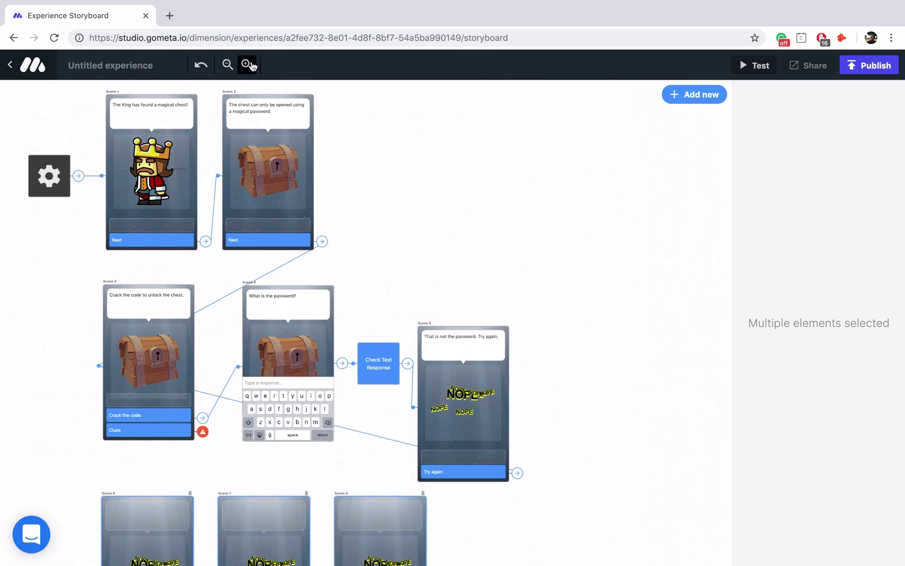
{"action": "scroll", "coordinate": [529, 250], "scroll_direction": "down", "scroll_amount": 5}
{"action": "left_click_drag", "start_coordinate": [504, 264], "coordinate": [521, 242]}
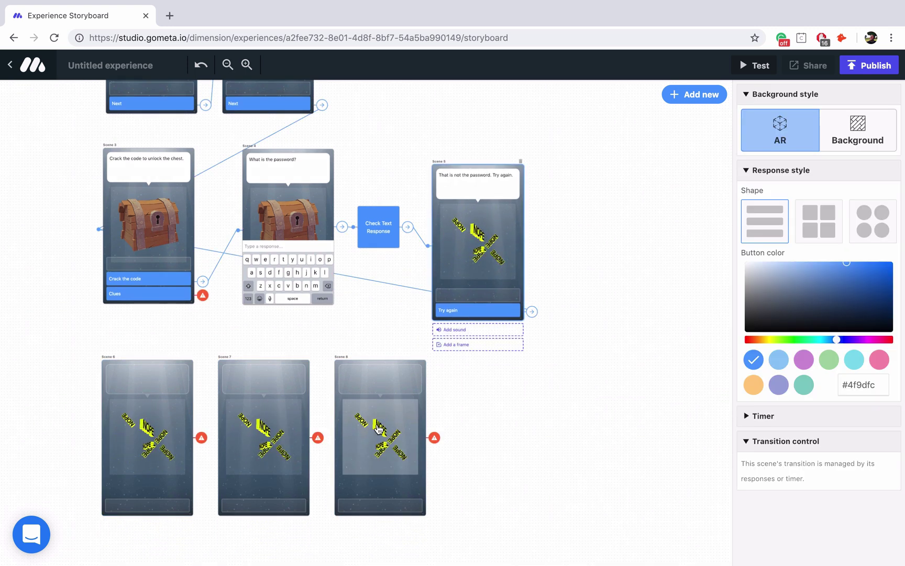
Step: Shift Scenes 6, 7 and 8 together slightly up and to the left, closer to the row above
{"action": "left_click", "coordinate": [182, 489]}
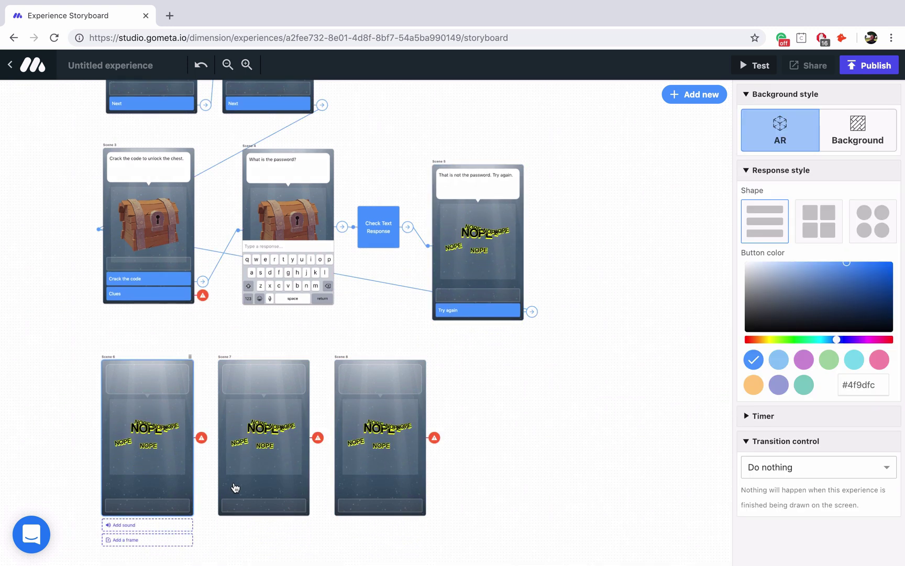
{"action": "left_click", "coordinate": [236, 489], "text": "shift"}
{"action": "left_click", "coordinate": [347, 488], "text": "shift"}
{"action": "left_click_drag", "start_coordinate": [347, 489], "coordinate": [340, 474]}
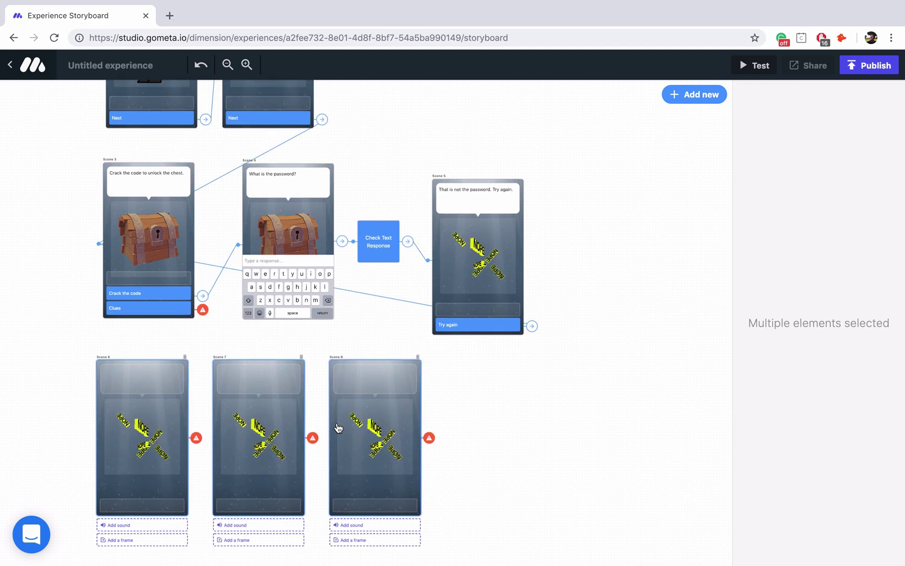
Step: Set Scene 3's "Clues" response to transition to Scene 6
{"action": "left_click", "coordinate": [161, 310]}
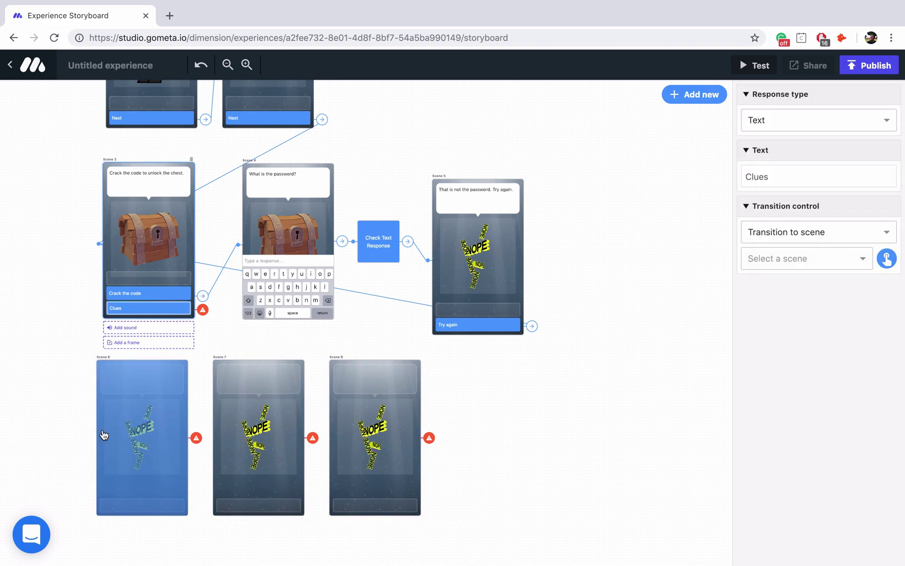
{"action": "left_click", "coordinate": [148, 434]}
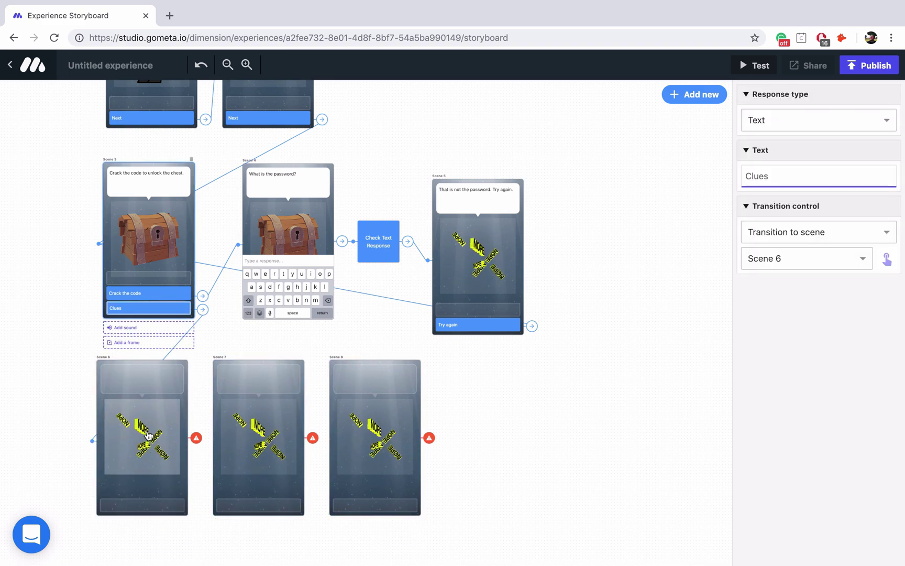
Step: Change Scene 6's character to the 2D Earth globe showing the Americas and give the scene the dialogue "World"
{"action": "left_click", "coordinate": [148, 435]}
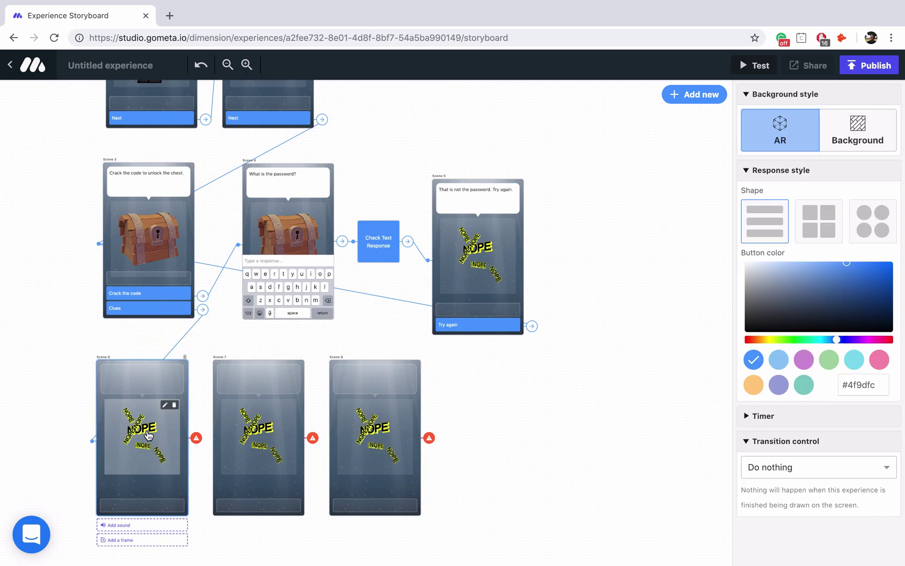
{"action": "left_click", "coordinate": [168, 406]}
{"action": "double_click", "coordinate": [576, 88]}
{"action": "type", "text": "earth"}
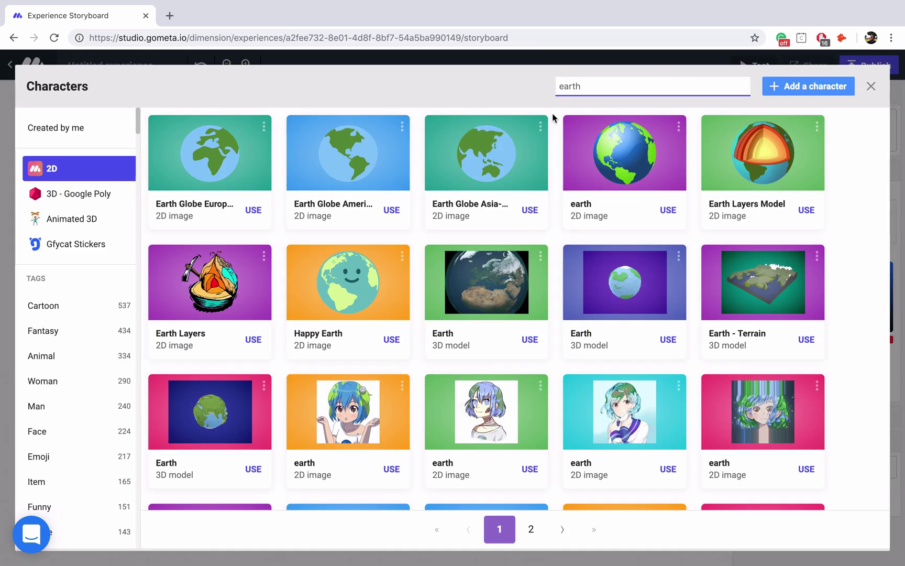
{"action": "left_click", "coordinate": [379, 166]}
{"action": "left_click", "coordinate": [149, 377]}
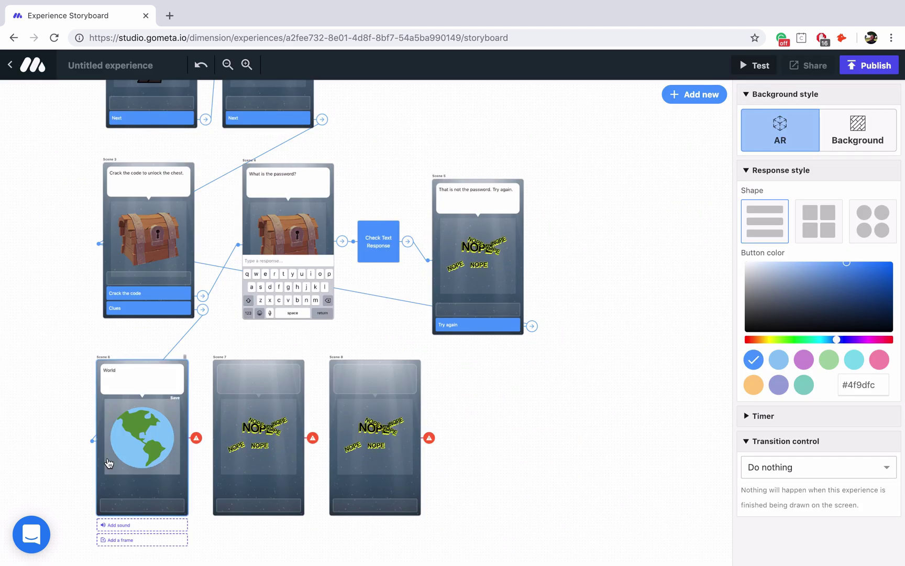
Step: Add a "Next clue" response to Scene 6 that transitions to Scene 7
{"action": "left_click", "coordinate": [167, 504]}
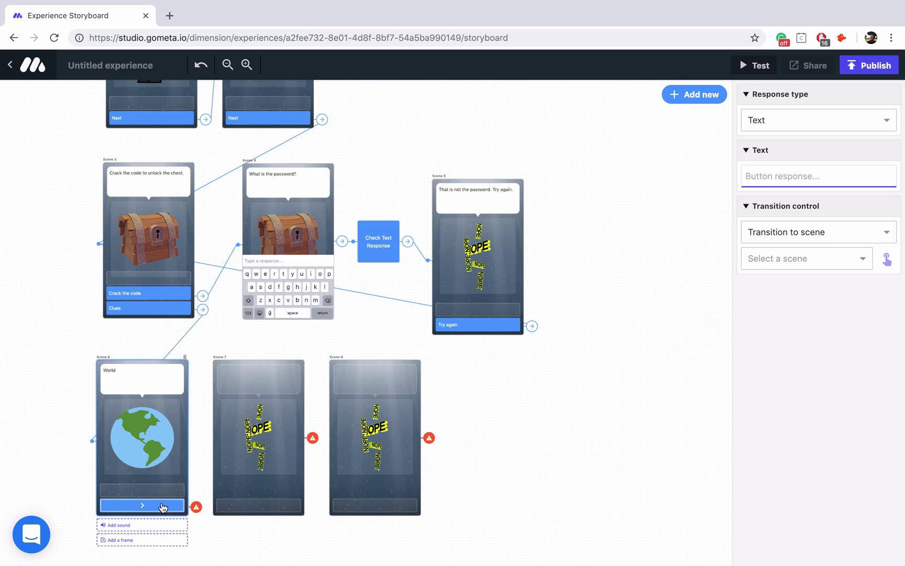
{"action": "type", "text": "Next clue"}
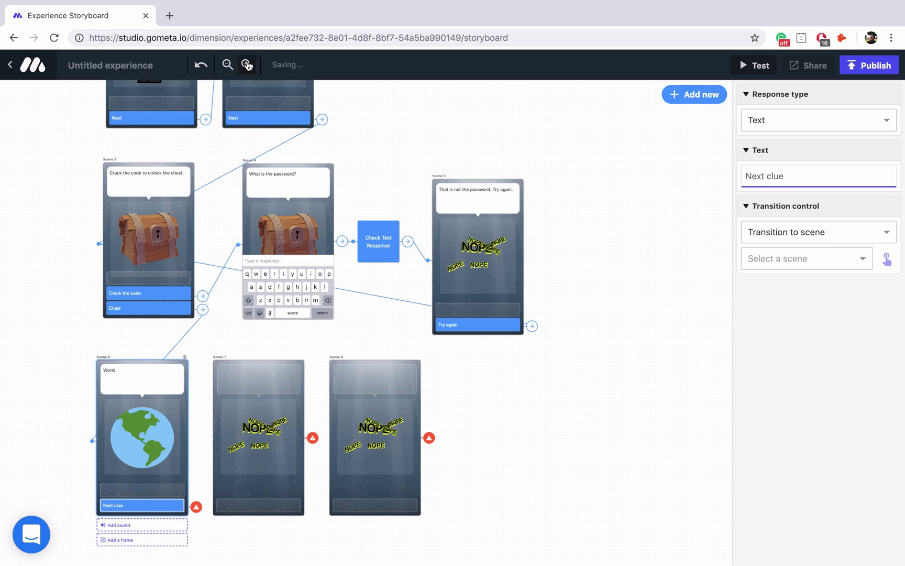
{"action": "left_click", "coordinate": [246, 65]}
{"action": "scroll", "coordinate": [331, 278], "scroll_direction": "down", "scroll_amount": 5}
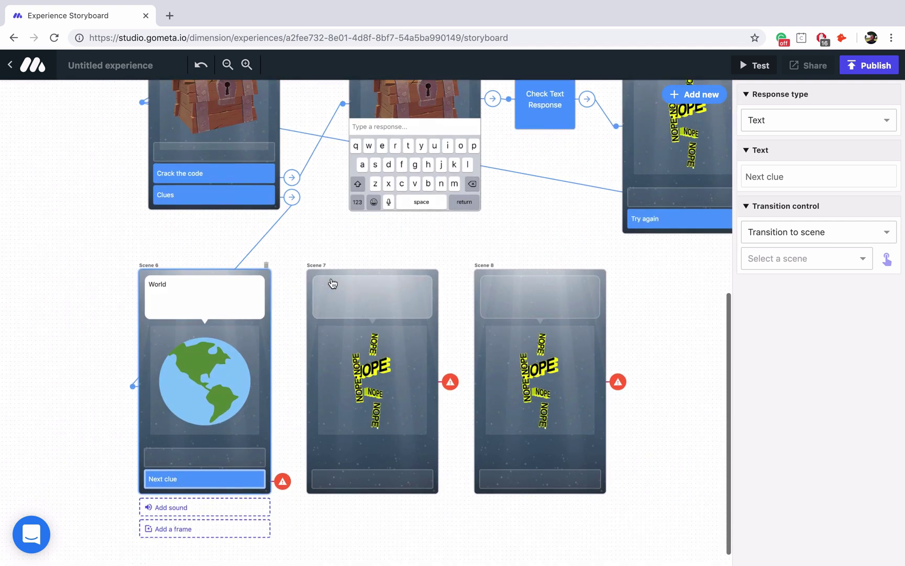
{"action": "left_click", "coordinate": [885, 258]}
{"action": "left_click", "coordinate": [384, 357]}
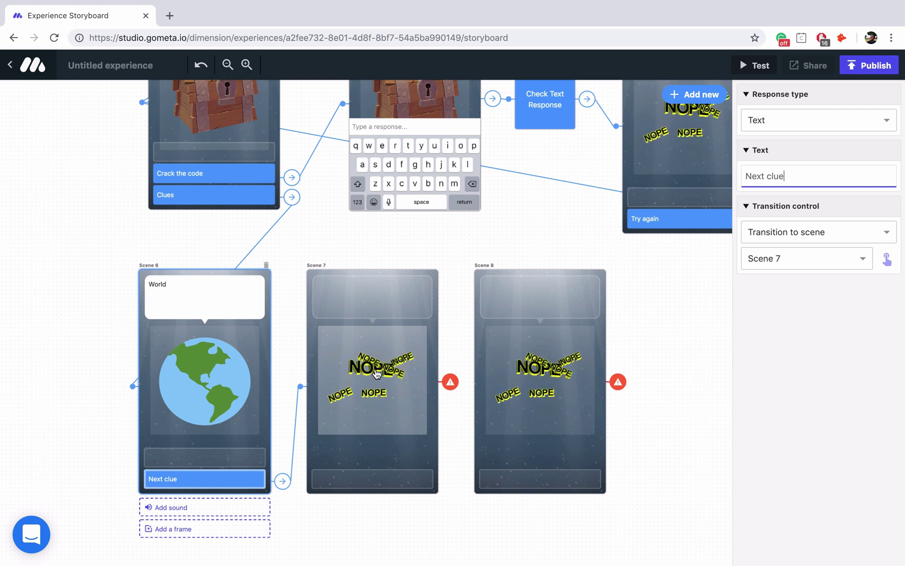
Step: Change Scene 7's character to a pizza slice and give the scene the dialogue "Pizza"
{"action": "left_click", "coordinate": [377, 372]}
{"action": "left_click", "coordinate": [411, 331]}
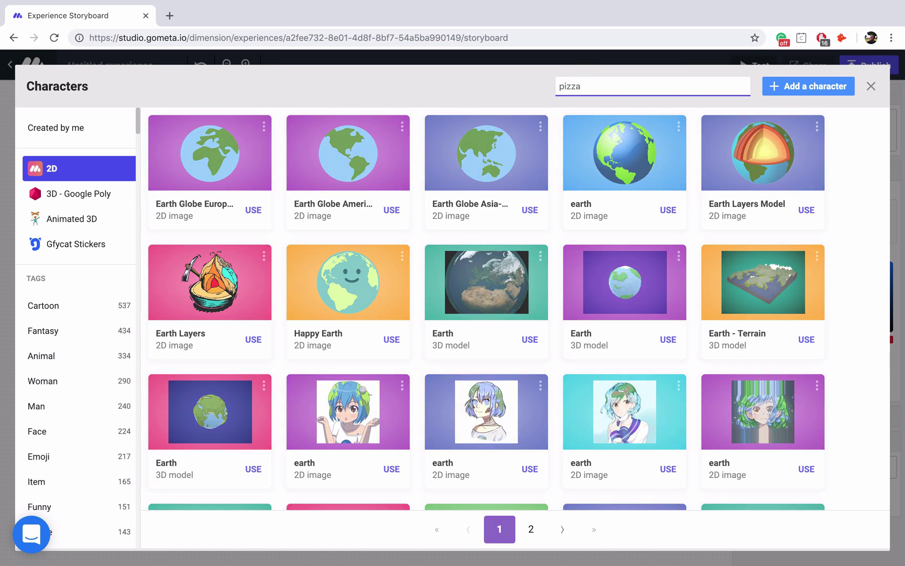
{"action": "left_click", "coordinate": [757, 166]}
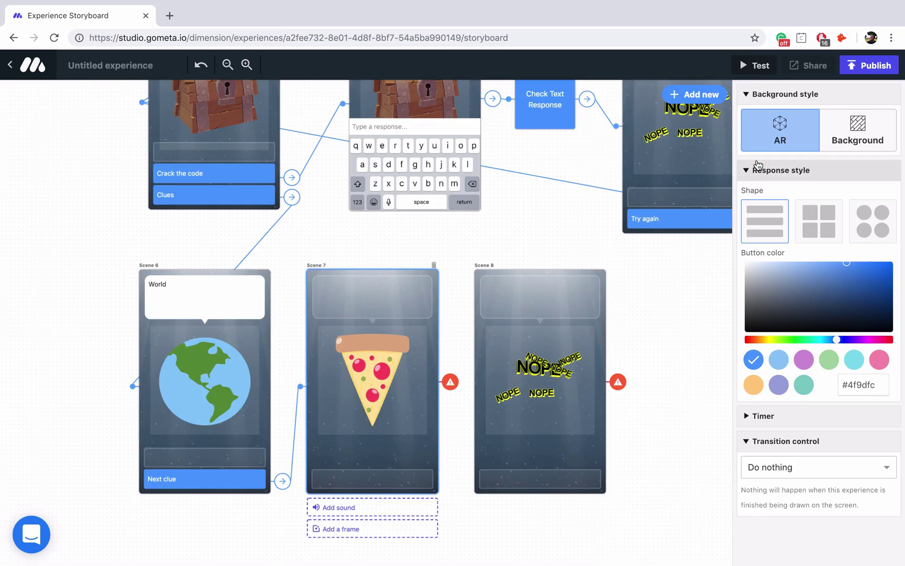
{"action": "left_click", "coordinate": [386, 298]}
{"action": "type", "text": "Pizza"}
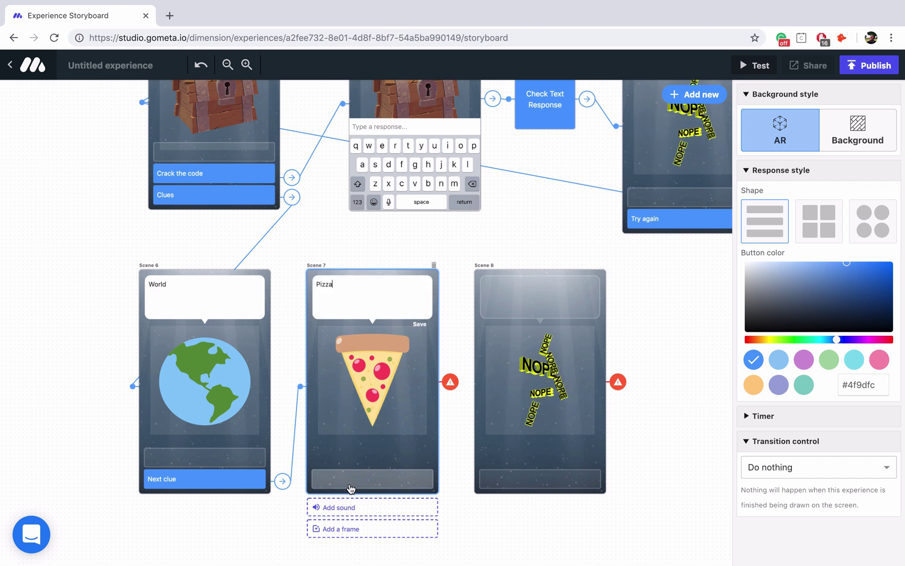
Step: Add a "Next Clue" response to Scene 7 that transitions to Scene 8
{"action": "left_click", "coordinate": [350, 486]}
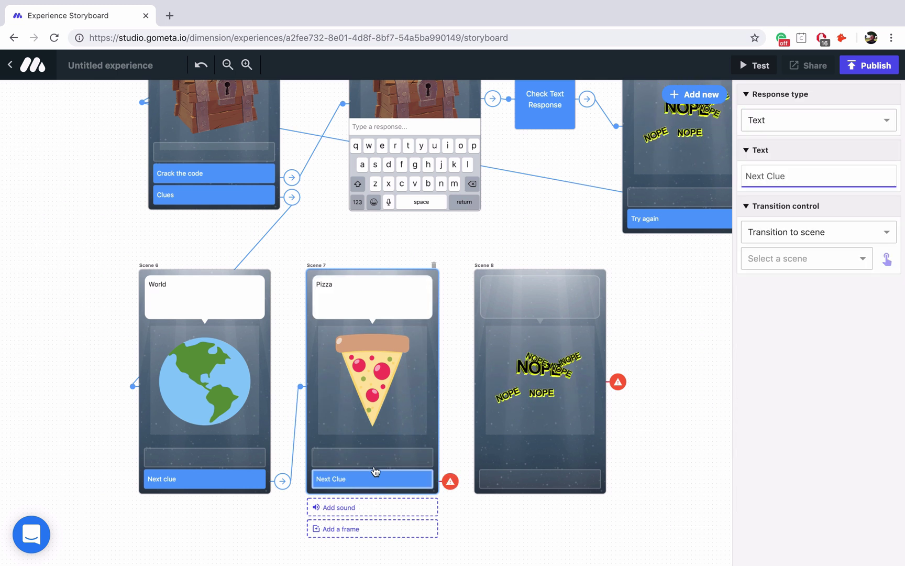
{"action": "left_click", "coordinate": [886, 260]}
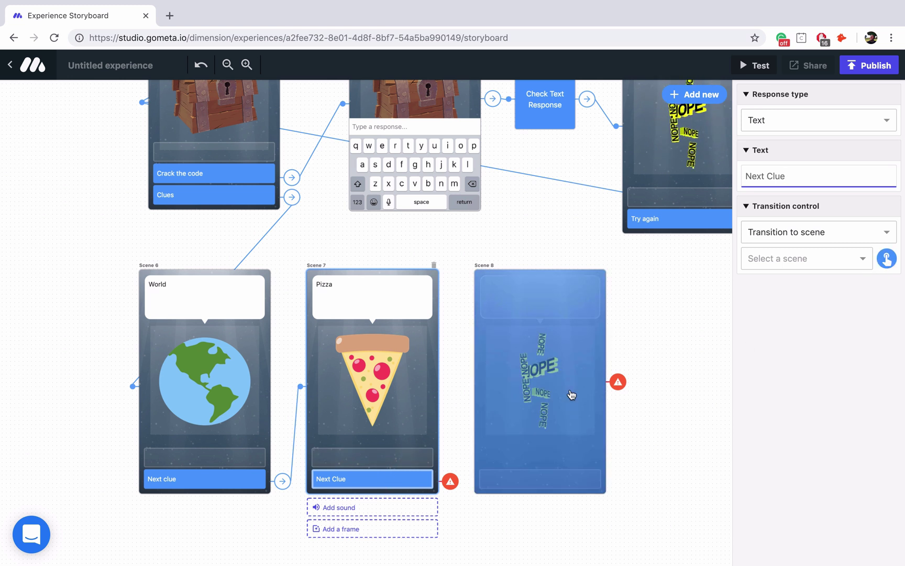
{"action": "left_click", "coordinate": [570, 384]}
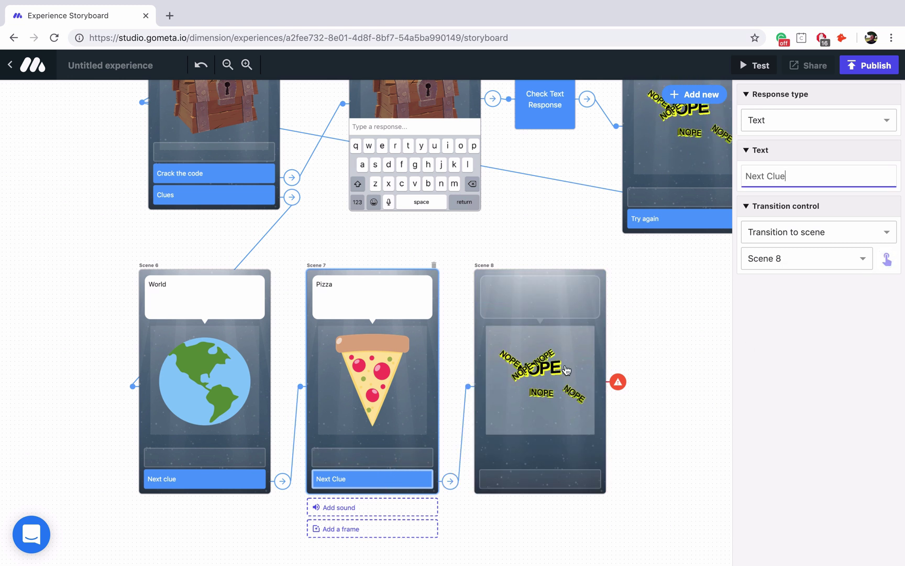
Step: Change Scene 8's character to the crowned cartoon King and give it the dialogue "The King notices a carving on the chest that says "top layer""
{"action": "left_click", "coordinate": [560, 325]}
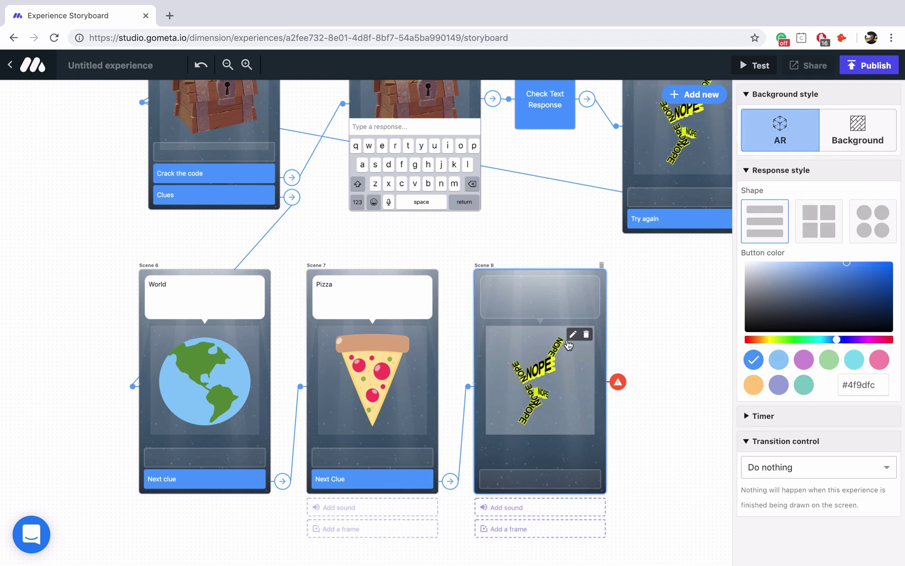
{"action": "left_click", "coordinate": [544, 377]}
{"action": "double_click", "coordinate": [589, 87]}
{"action": "type", "text": "king"}
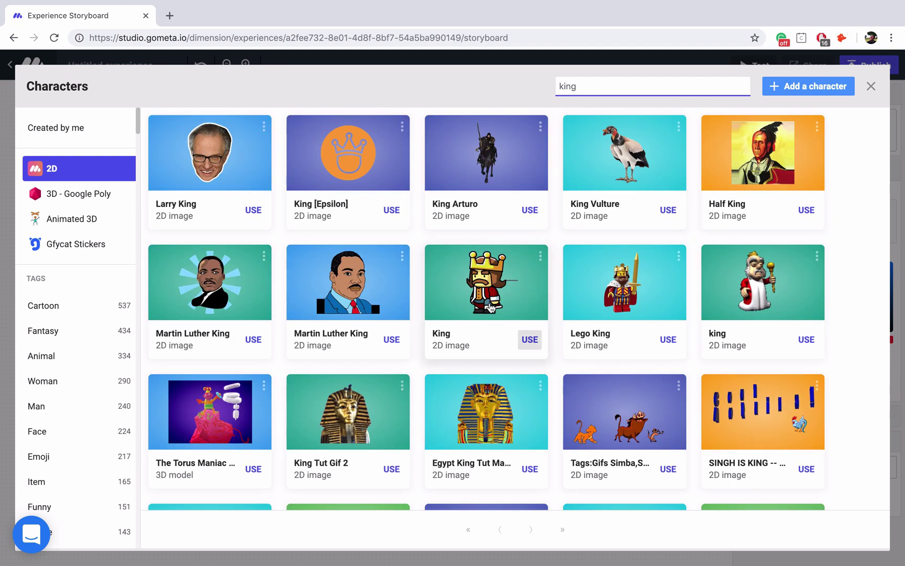
{"action": "left_click", "coordinate": [529, 339]}
{"action": "left_click", "coordinate": [551, 303]}
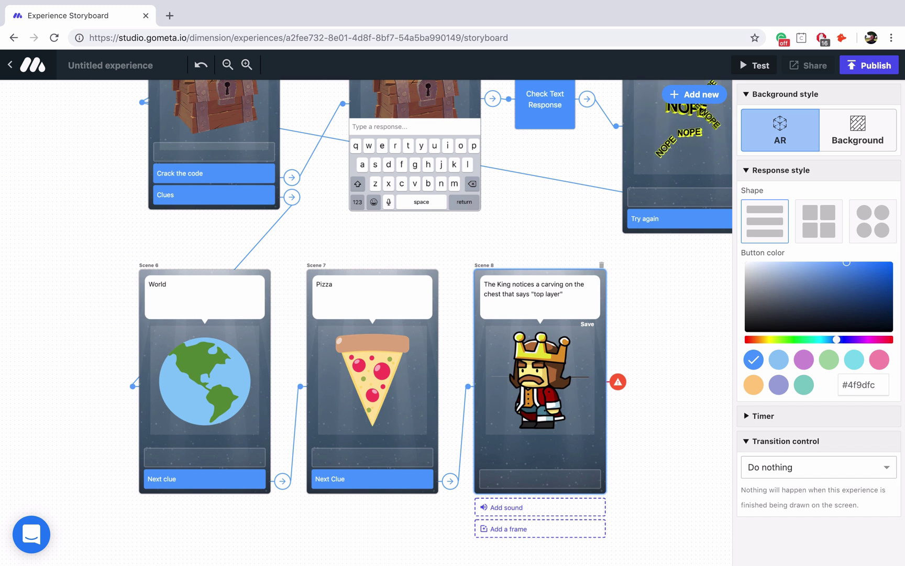
Step: Add a "Back to main menu" response to Scene 8 that transitions to Scene 3
{"action": "left_click", "coordinate": [577, 477]}
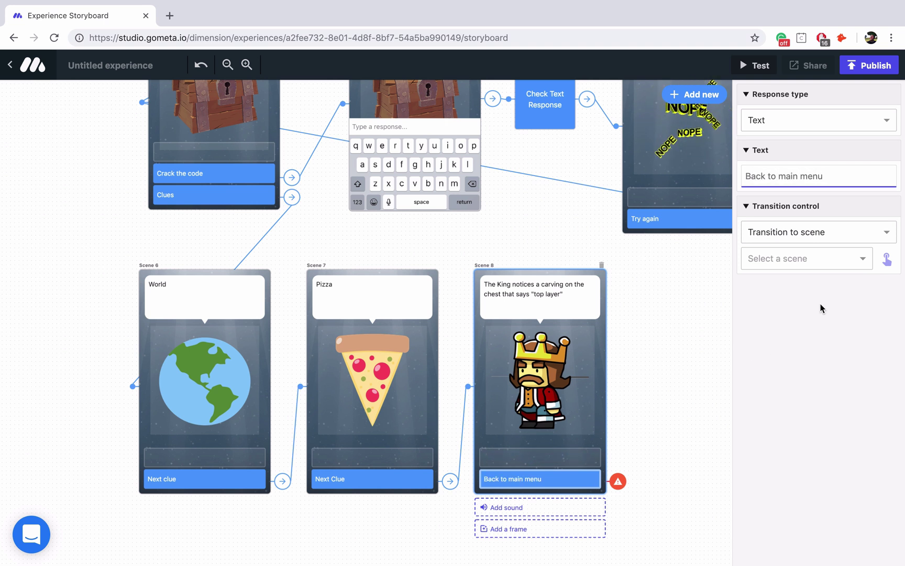
{"action": "left_click", "coordinate": [234, 90]}
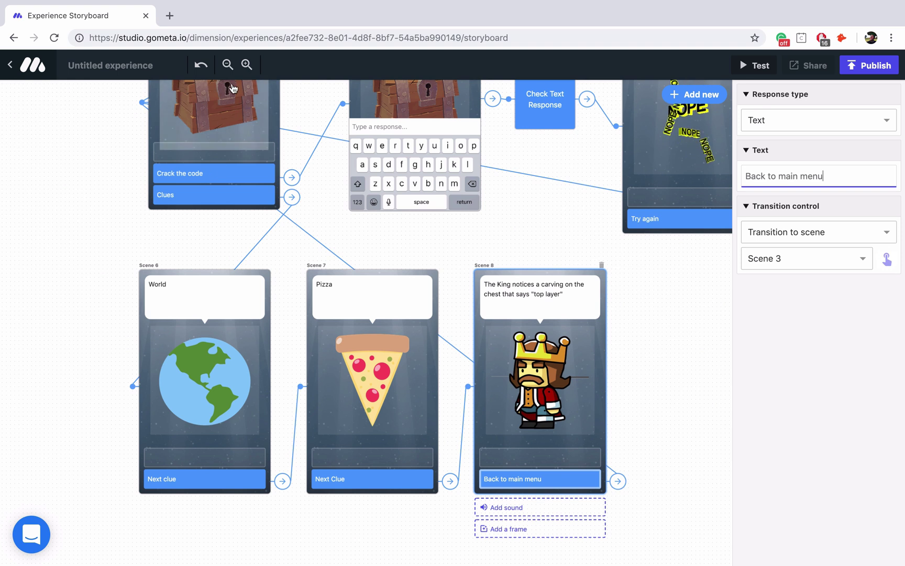
Step: Review the whole storyboard flow from the opening scenes through the password check and the clue scenes
{"action": "left_click", "coordinate": [227, 64]}
{"action": "scroll", "coordinate": [242, 167], "scroll_direction": "up", "scroll_amount": 5}
{"action": "scroll", "coordinate": [241, 163], "scroll_direction": "up", "scroll_amount": 1}
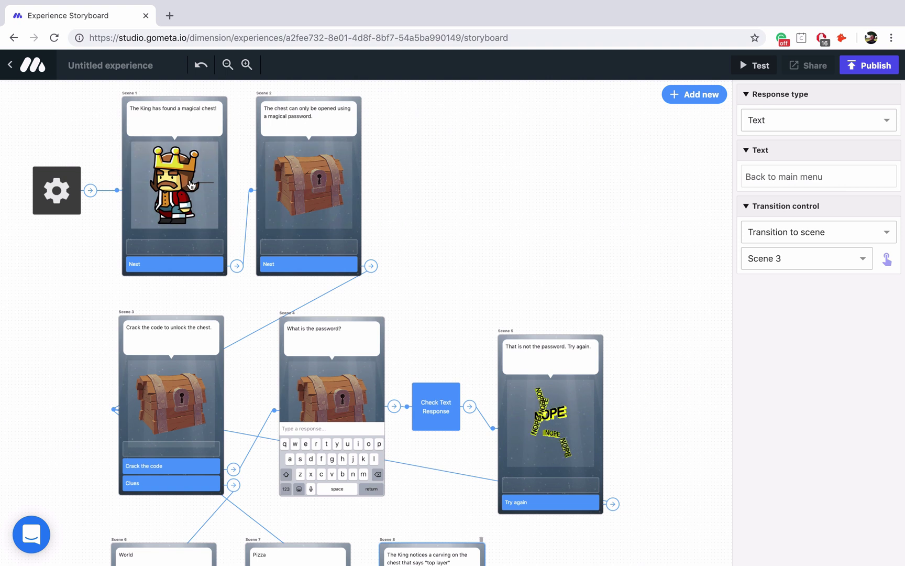
{"action": "scroll", "coordinate": [252, 193], "scroll_direction": "down", "scroll_amount": 3}
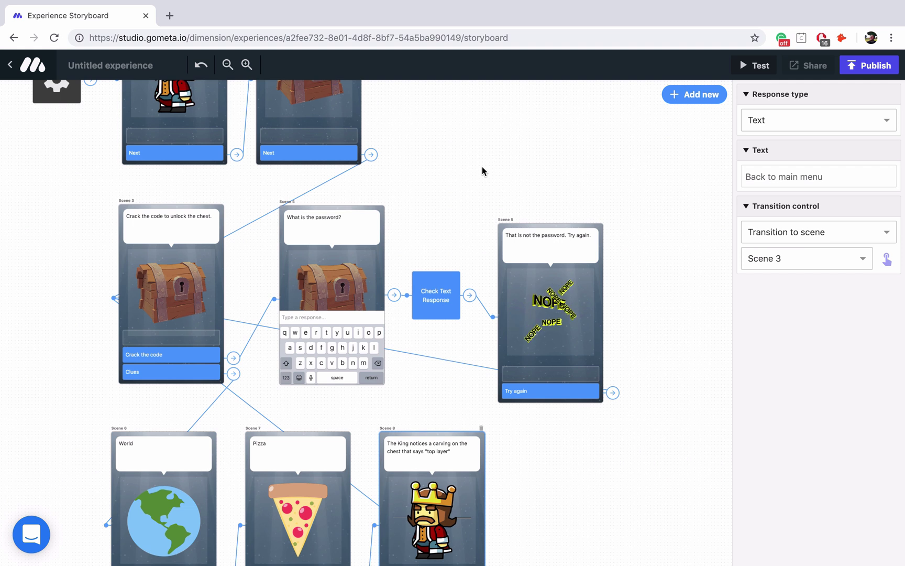
{"action": "scroll", "coordinate": [423, 262], "scroll_direction": "down", "scroll_amount": 3}
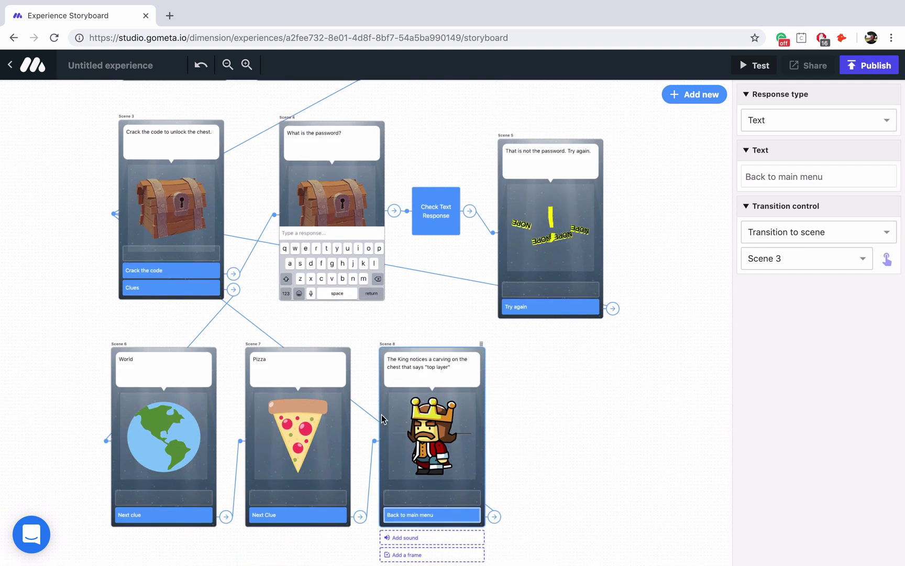
{"action": "scroll", "coordinate": [347, 319], "scroll_direction": "up", "scroll_amount": 5}
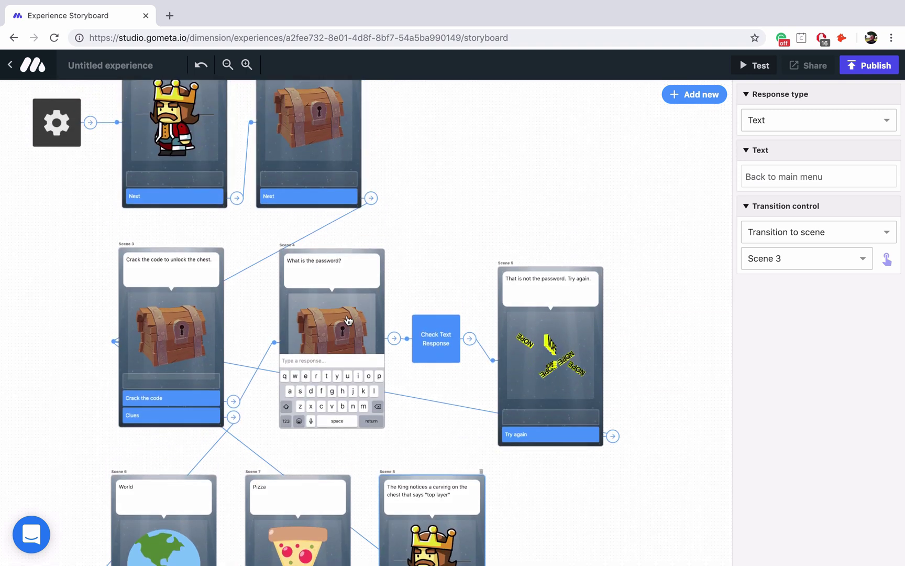
{"action": "scroll", "coordinate": [438, 337], "scroll_direction": "up", "scroll_amount": 2}
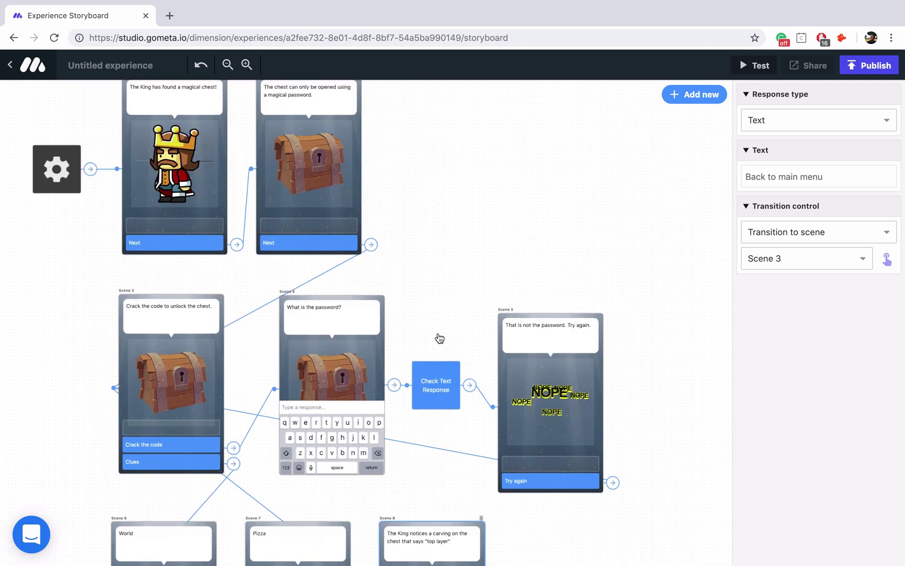
{"action": "scroll", "coordinate": [438, 336], "scroll_direction": "down", "scroll_amount": 1}
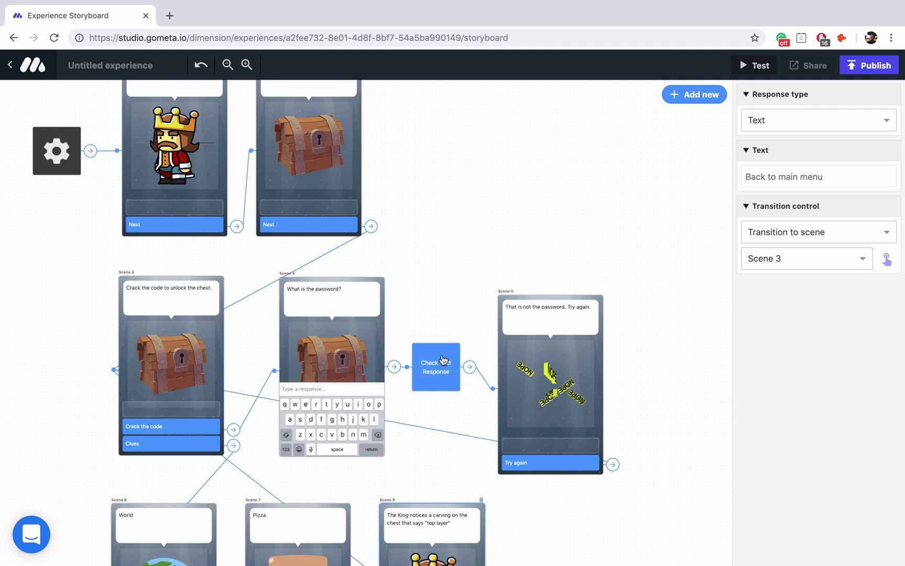
Step: Add a new character scene above Scene 5 and set its character to an open treasure chest filled with gold
{"action": "scroll", "coordinate": [442, 360], "scroll_direction": "up", "scroll_amount": 1}
{"action": "left_click", "coordinate": [677, 95]}
{"action": "left_click", "coordinate": [244, 248]}
{"action": "left_click_drag", "start_coordinate": [638, 165], "coordinate": [506, 175]}
{"action": "left_click", "coordinate": [581, 148]}
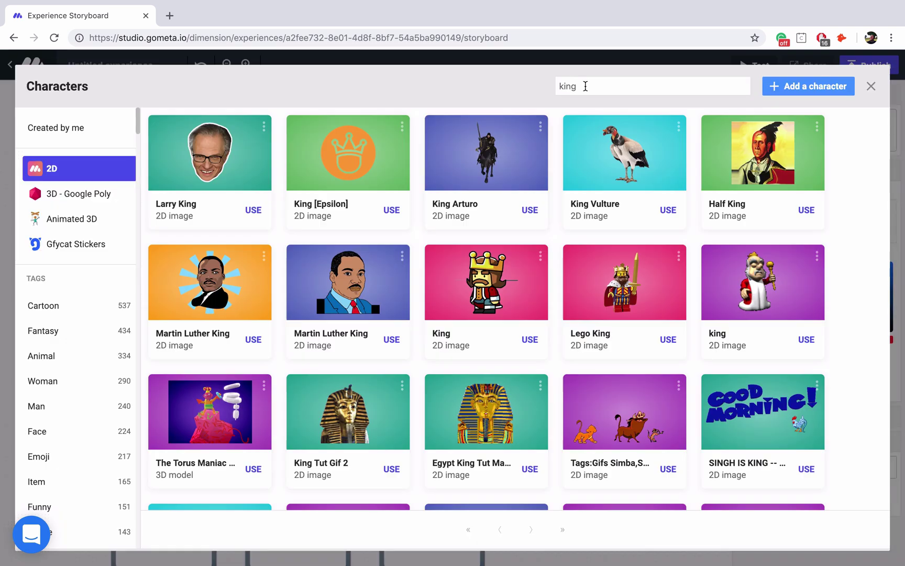
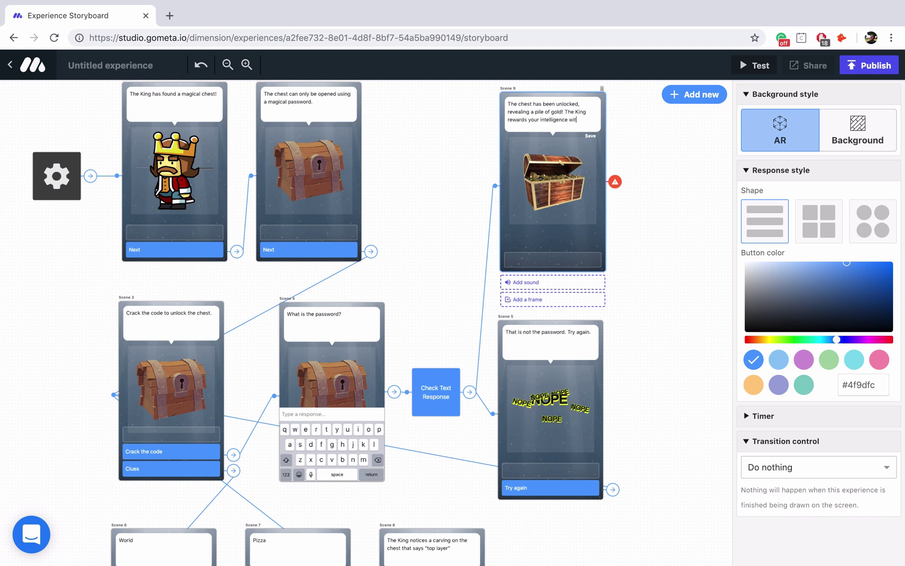
Step: Finish Scene 9's dialogue so it ends with "rewards your intelligence with some gold coins!" and add a "Get gold" response
{"action": "type", "text": "gold"}
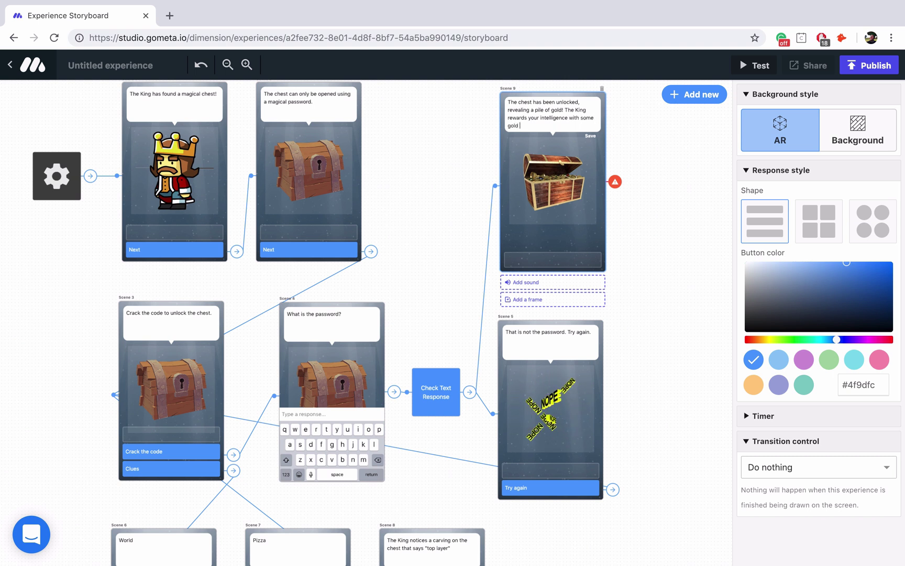
{"action": "type", "text": " coins!"}
{"action": "left_click", "coordinate": [571, 260]}
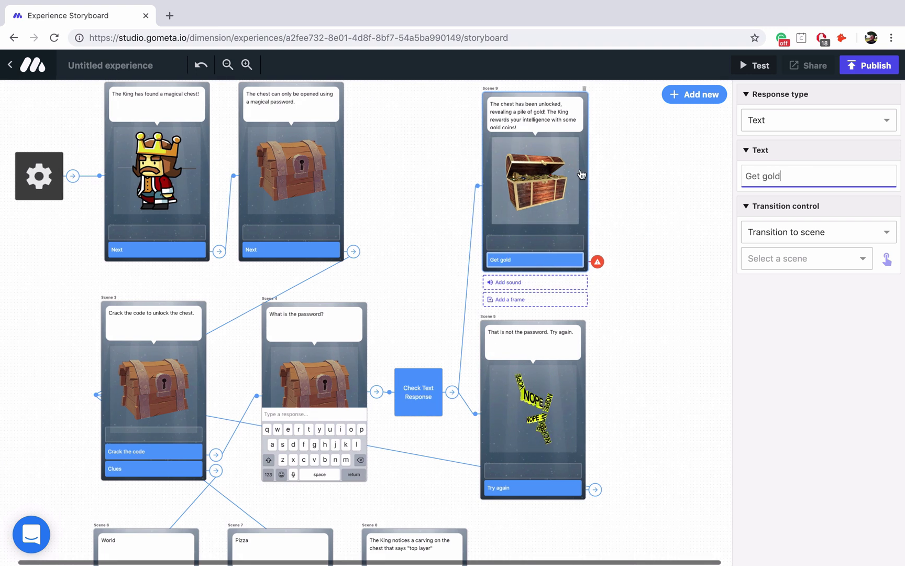
Step: Add a new item collection scene beside Scene 9
{"action": "left_click", "coordinate": [695, 94]}
{"action": "left_click", "coordinate": [553, 262]}
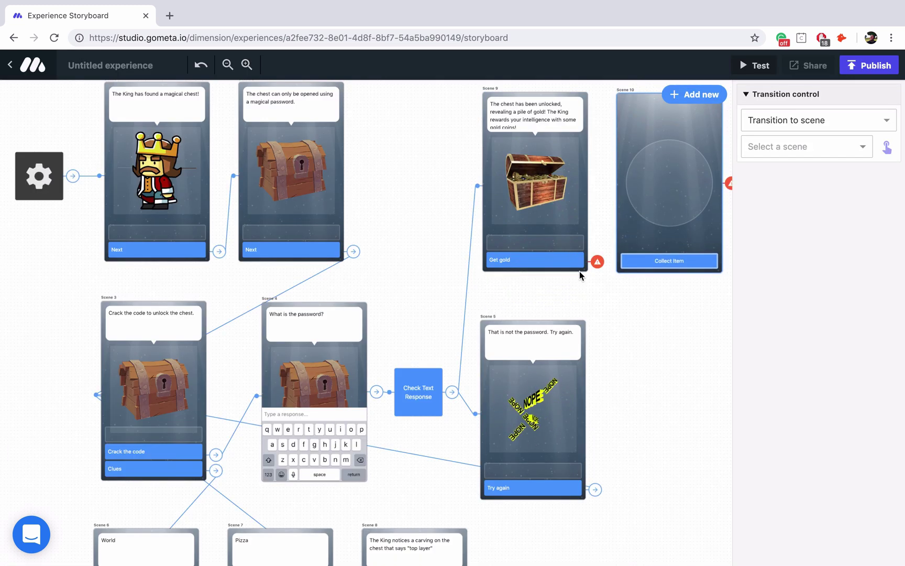
{"action": "scroll", "coordinate": [602, 194], "scroll_direction": "right", "scroll_amount": 4}
Step: Start a new item for Scene 10 and upload Gold_Coins.png from the Desktop as its image
{"action": "left_click", "coordinate": [573, 173]}
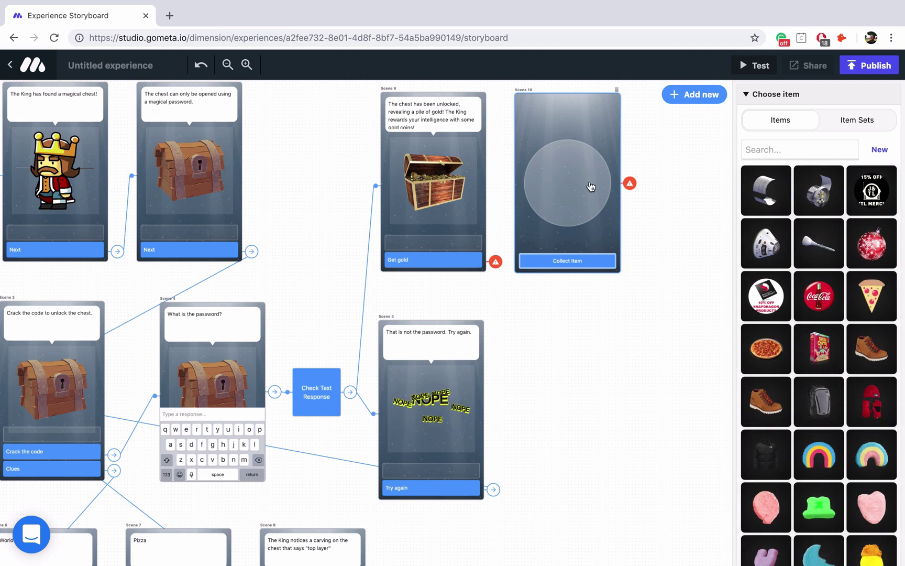
{"action": "left_click", "coordinate": [885, 150]}
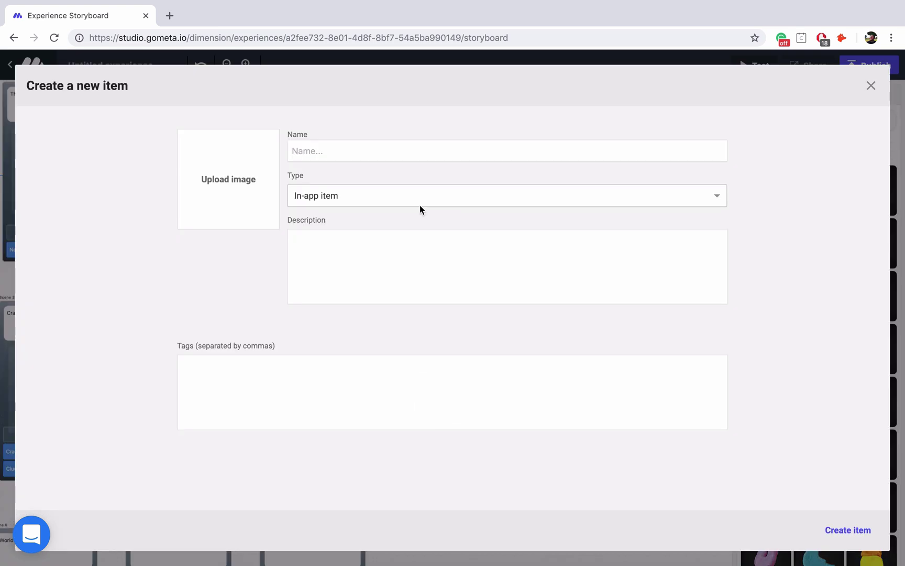
{"action": "left_click", "coordinate": [222, 198]}
{"action": "left_click", "coordinate": [329, 57]}
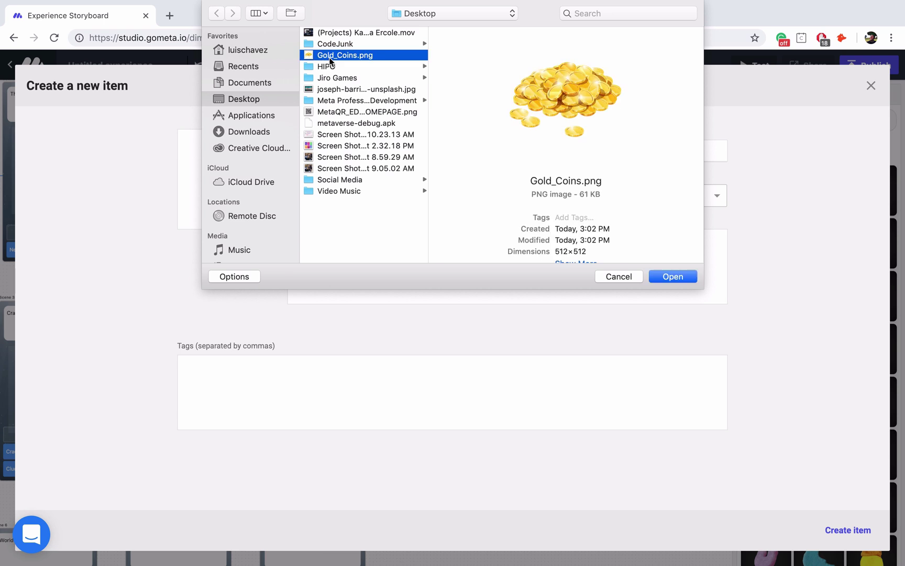
{"action": "left_click", "coordinate": [670, 277]}
Step: Name the item "Gold Coins", describe it as "A gift from the King", and create it
{"action": "left_click", "coordinate": [393, 150]}
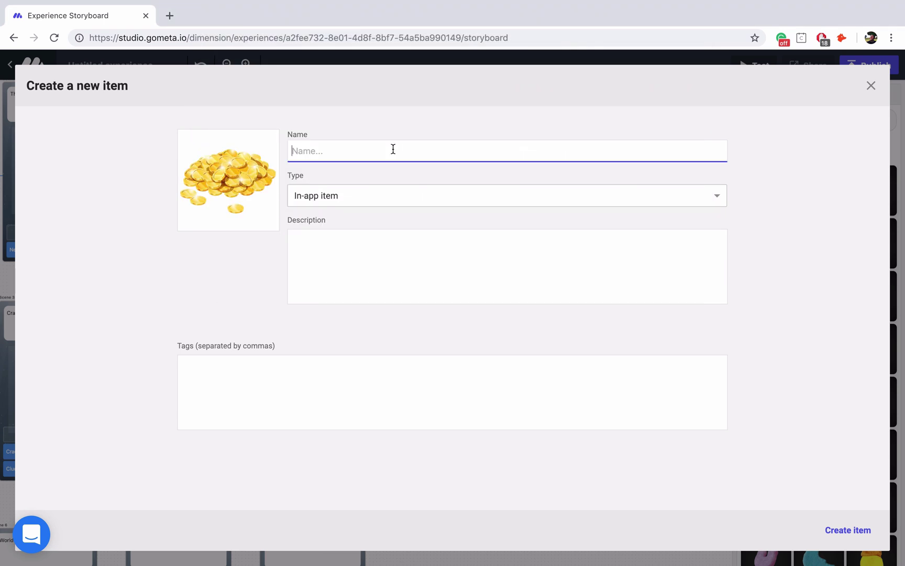
{"action": "type", "text": "G"}
{"action": "key", "text": "BackSpace"}
{"action": "type", "text": "Gold Coins"}
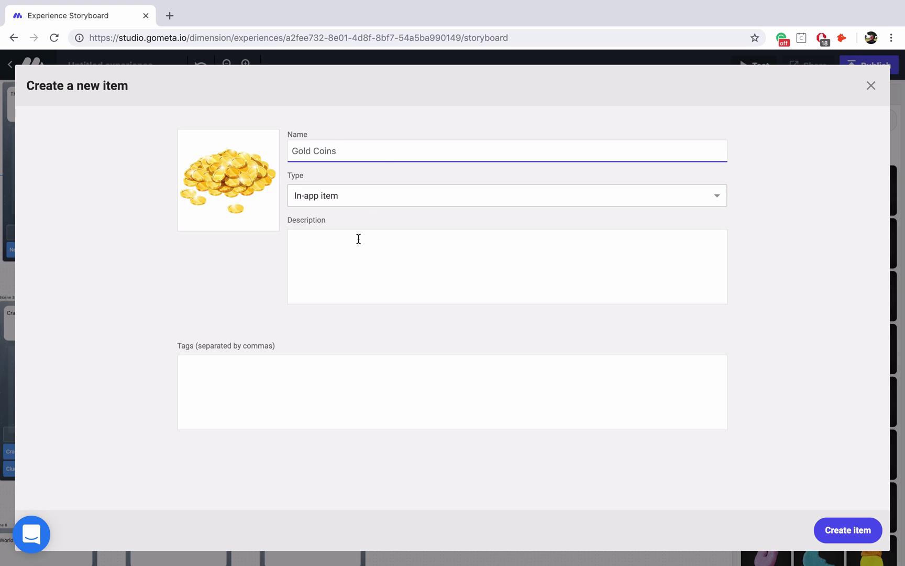
{"action": "left_click", "coordinate": [358, 239]}
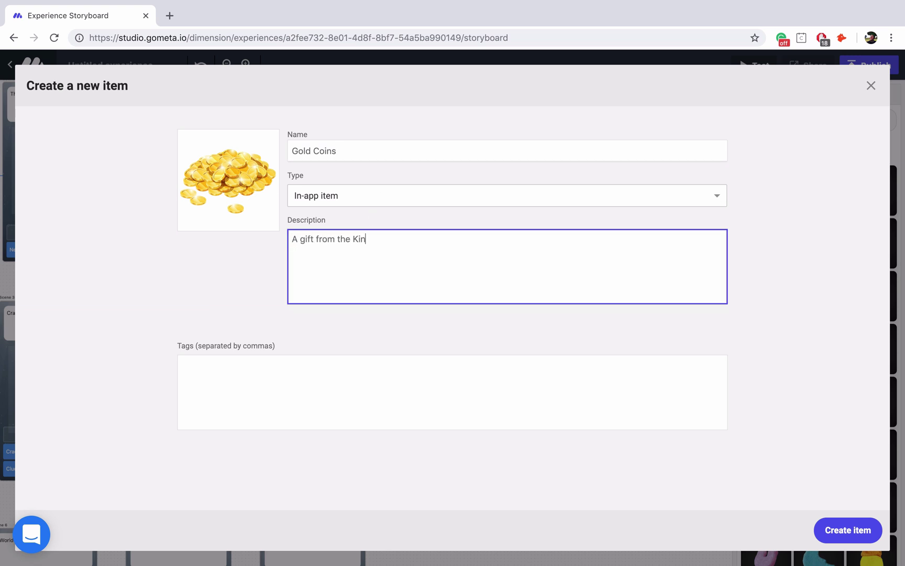
{"action": "left_click", "coordinate": [833, 537]}
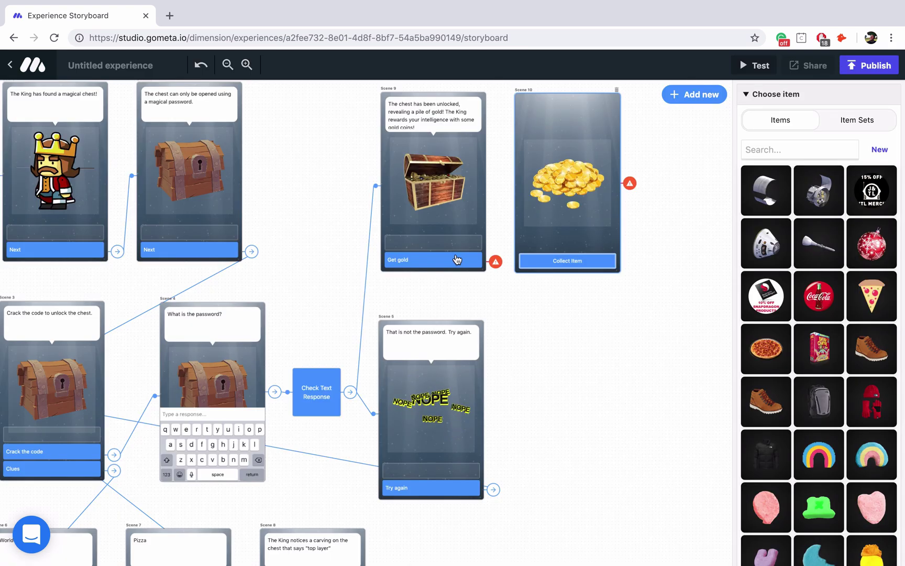
Step: Set Scene 9's "Get gold" response to transition to Scene 10
{"action": "left_click", "coordinate": [439, 261]}
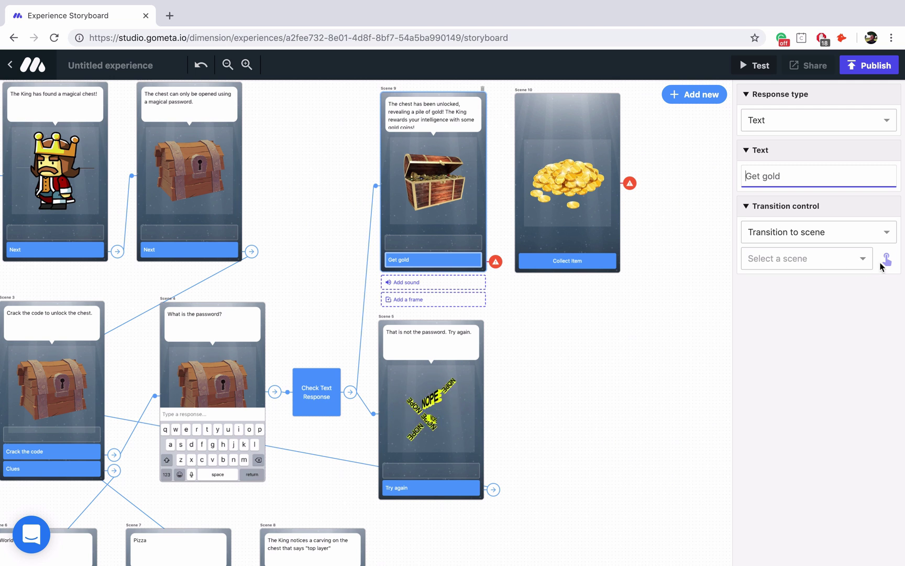
{"action": "left_click", "coordinate": [581, 247]}
Step: Add a new character scene beside Scene 10 with the dialogue "Time to celebrate with a selfie."
{"action": "scroll", "coordinate": [581, 247], "scroll_direction": "right", "scroll_amount": 2}
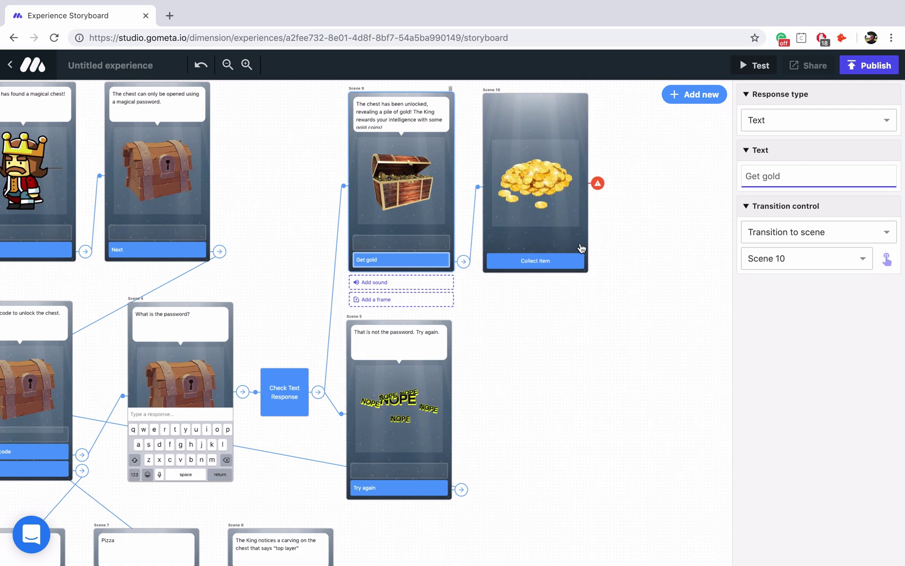
{"action": "left_click", "coordinate": [688, 95]}
{"action": "left_click", "coordinate": [234, 229]}
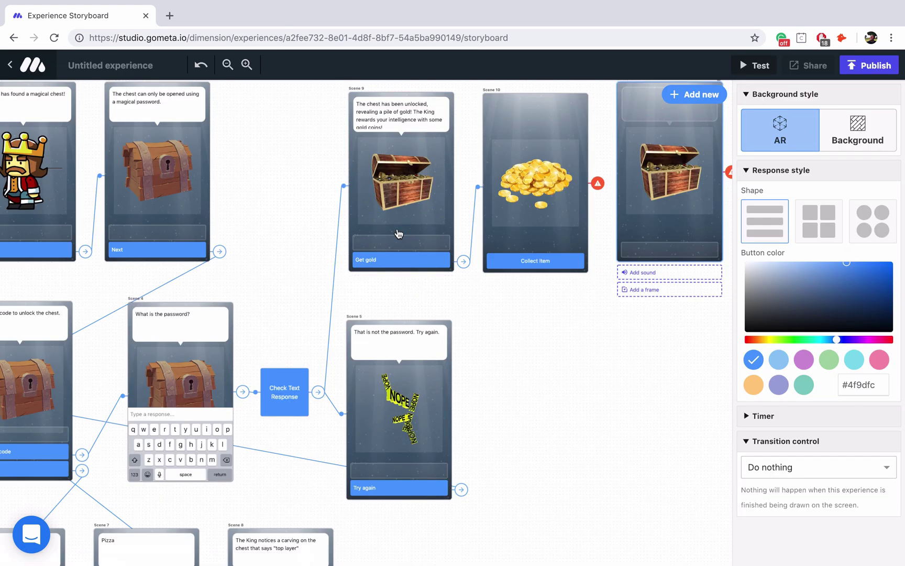
{"action": "left_click", "coordinate": [552, 102]}
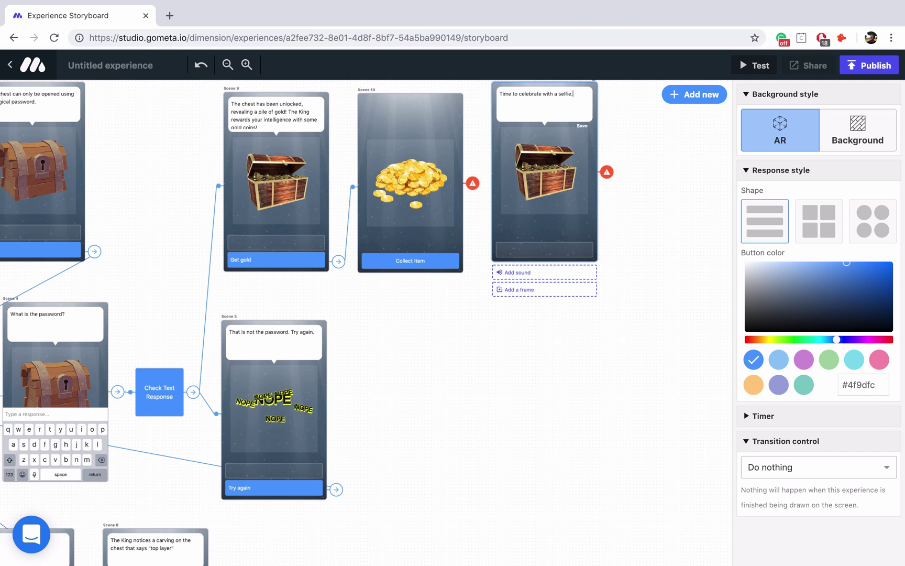
Step: Set Scene 10's "Collect Item" response to transition to Scene 11
{"action": "left_click", "coordinate": [428, 259]}
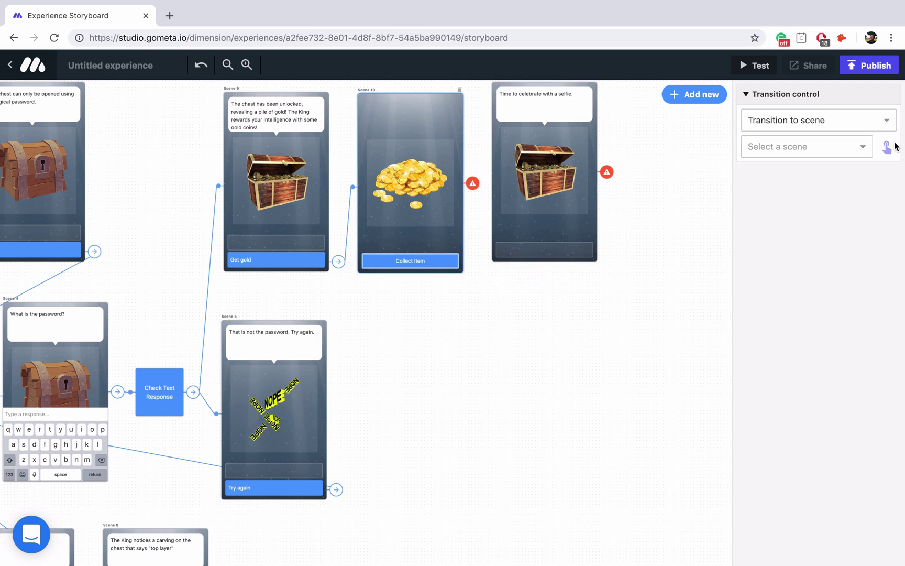
{"action": "left_click", "coordinate": [892, 146]}
{"action": "left_click", "coordinate": [544, 229]}
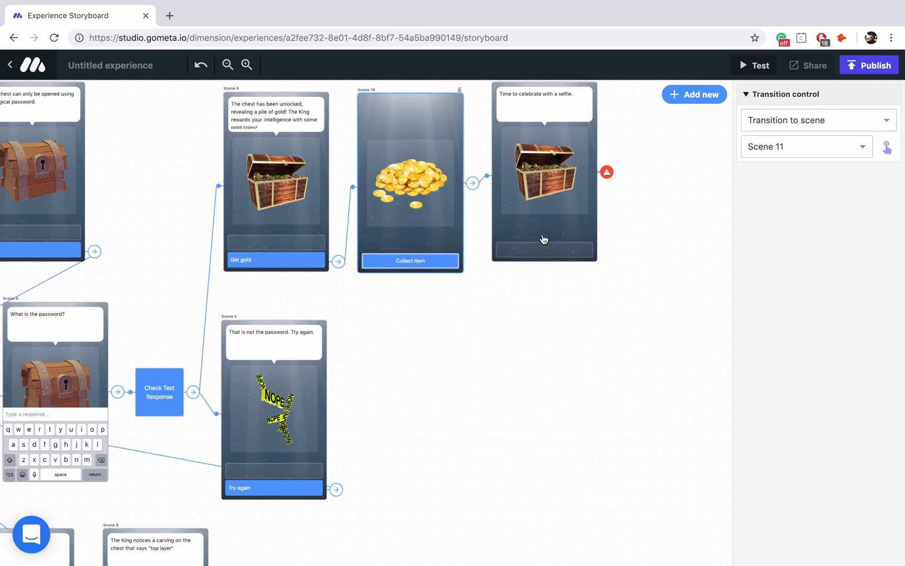
Step: Align Scene 11 with its neighbours and change its character to the 2D Polaroid Camera
{"action": "left_click", "coordinate": [543, 238]}
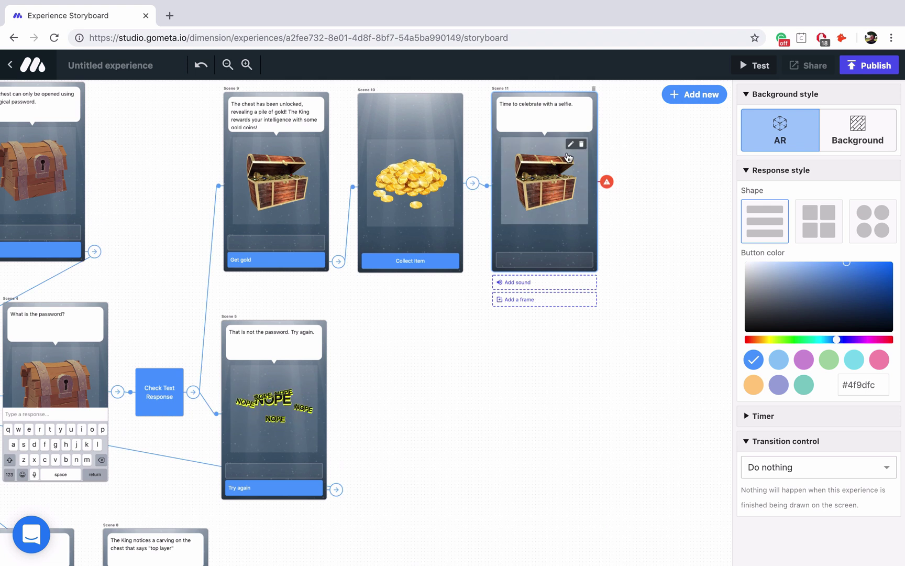
{"action": "left_click", "coordinate": [571, 144]}
{"action": "left_click", "coordinate": [622, 80]}
{"action": "type", "text": "camera"}
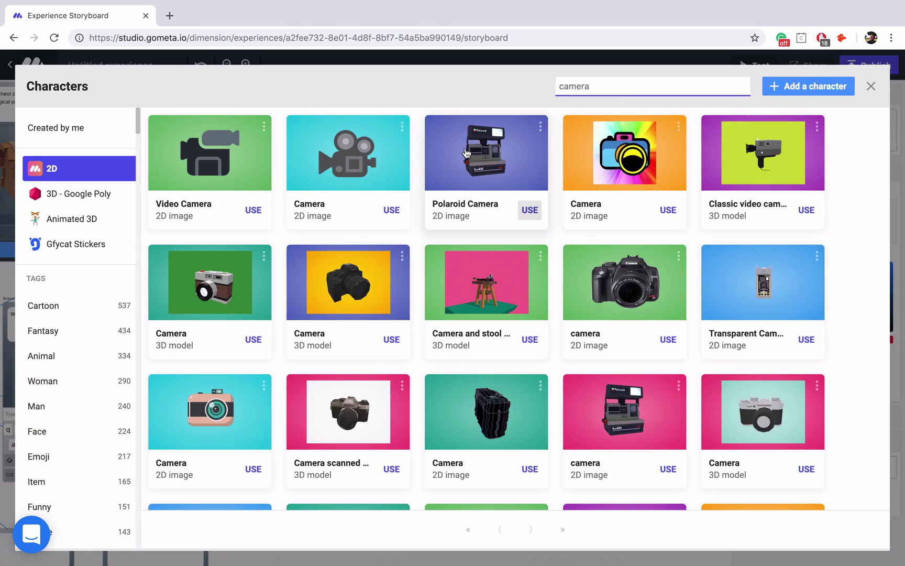
{"action": "left_click", "coordinate": [530, 210]}
{"action": "scroll", "coordinate": [525, 295], "scroll_direction": "right", "scroll_amount": 2}
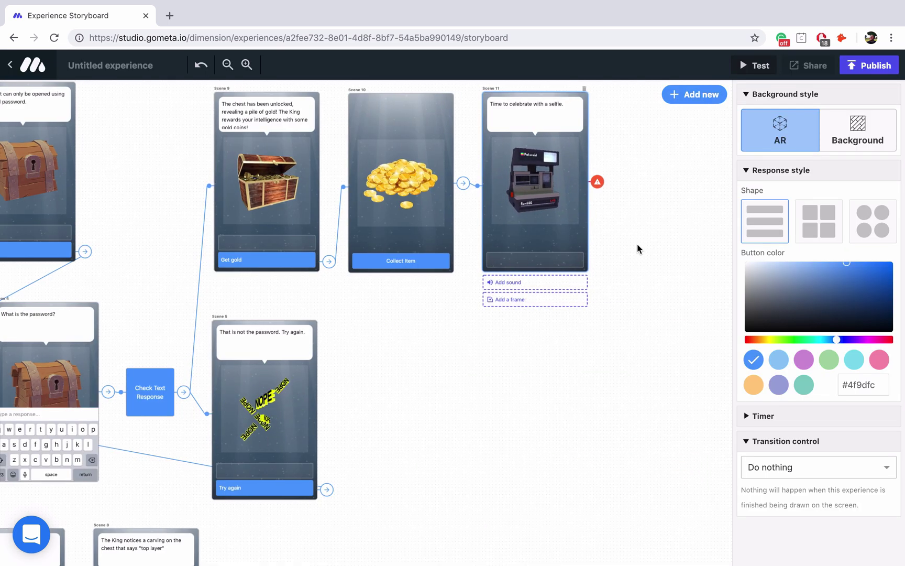
Step: Add three text responses to Scene 11, labelled "View Photos", "Take Selfie" and "Skip"
{"action": "left_click", "coordinate": [576, 264]}
{"action": "left_click", "coordinate": [575, 242]}
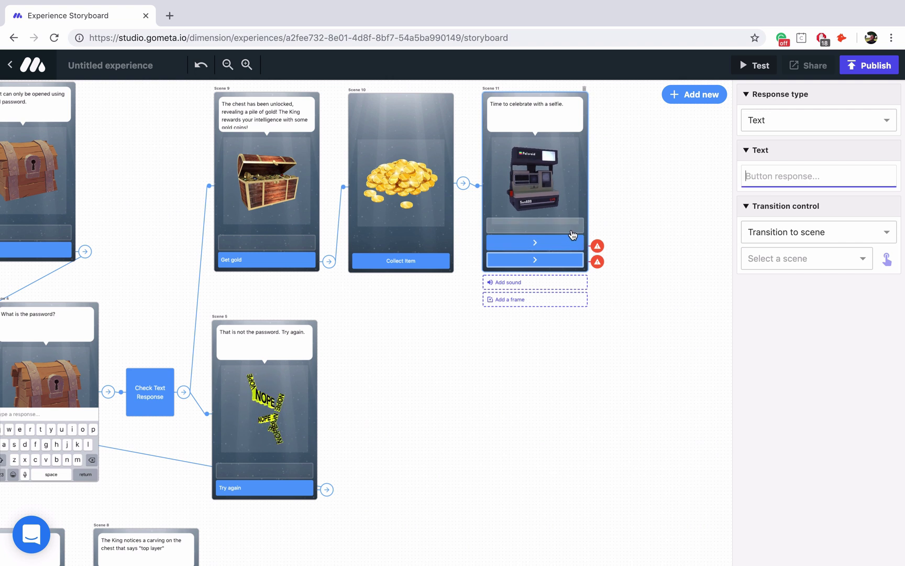
{"action": "left_click", "coordinate": [572, 227]}
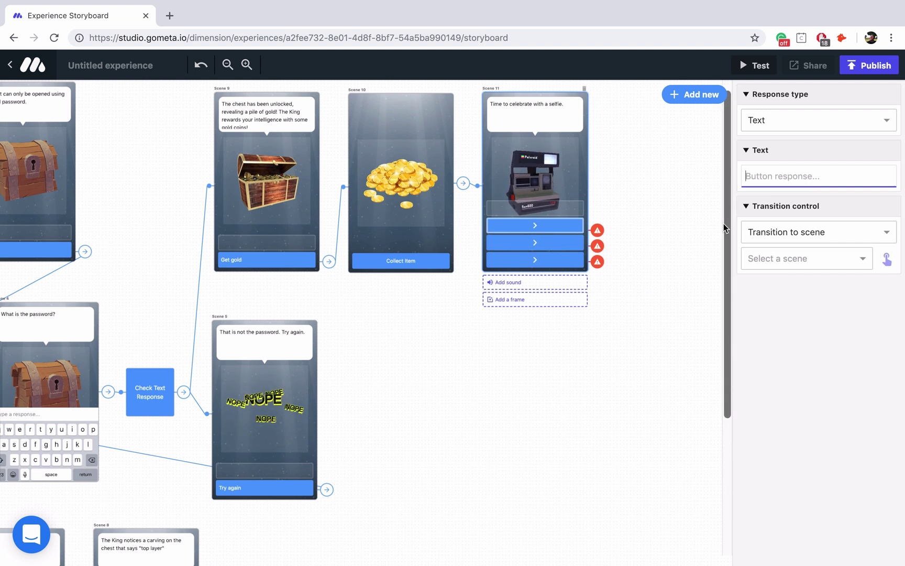
{"action": "type", "text": "View Photos"}
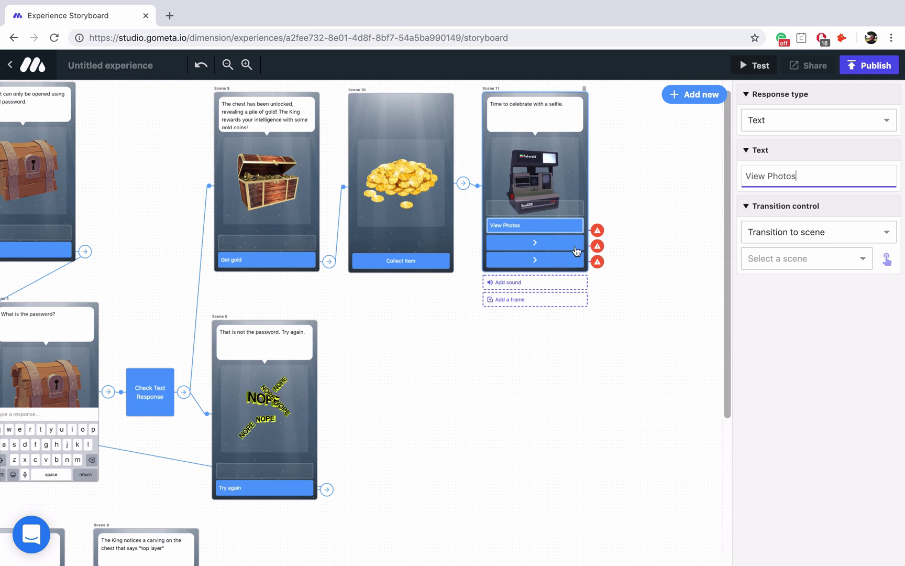
{"action": "left_click", "coordinate": [576, 245]}
{"action": "type", "text": "Take "}
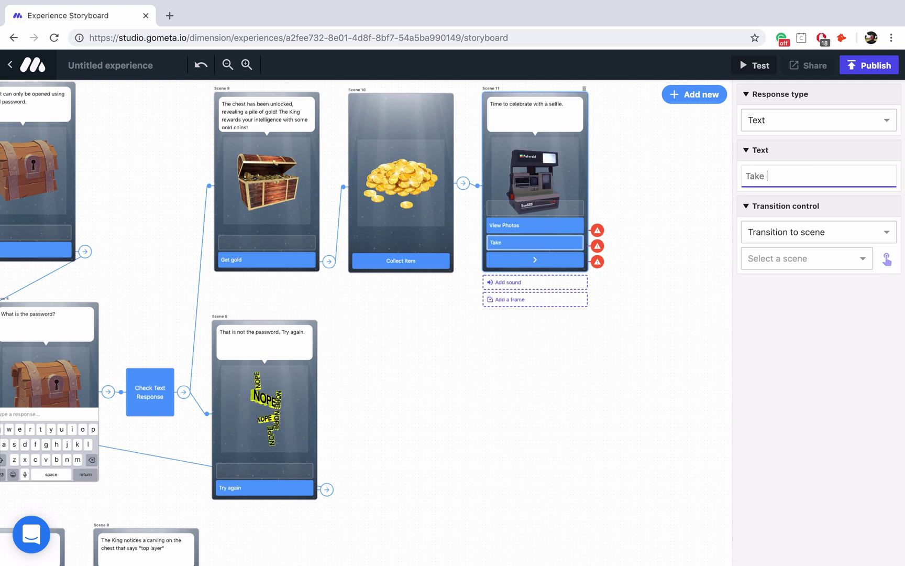
{"action": "type", "text": "Selfie"}
{"action": "left_click", "coordinate": [508, 264]}
{"action": "type", "text": "Skip"}
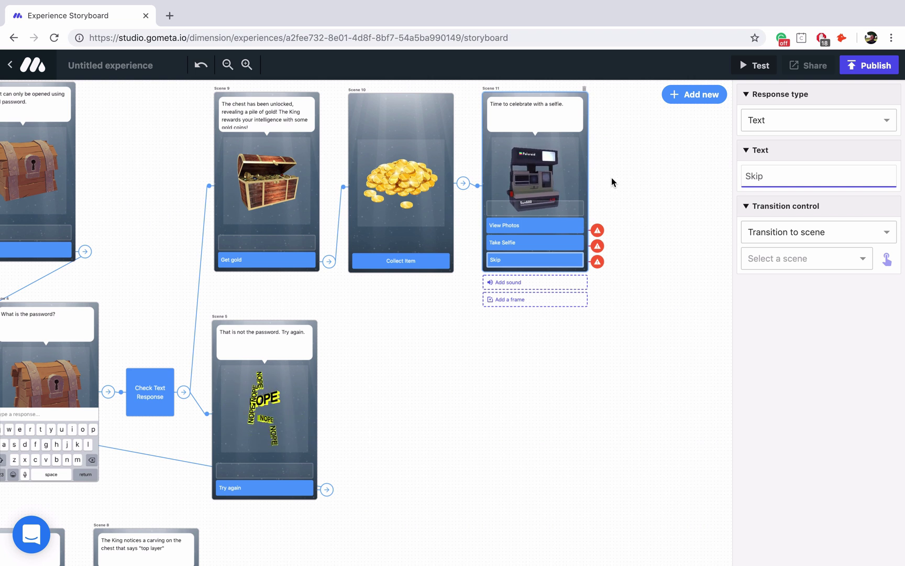
Step: Add a camera scene and place it below Scenes 10 and 11
{"action": "left_click", "coordinate": [681, 96]}
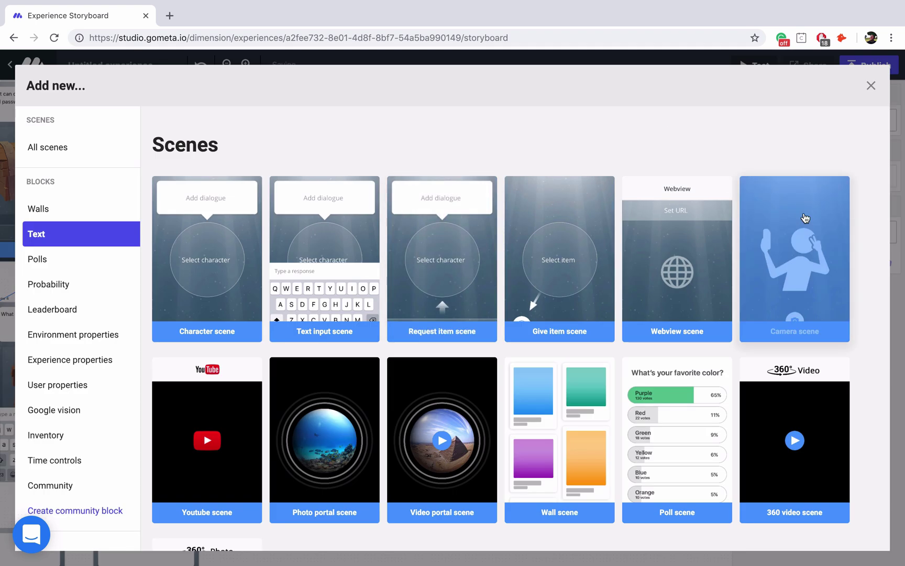
{"action": "left_click", "coordinate": [804, 218]}
{"action": "left_click_drag", "start_coordinate": [635, 164], "coordinate": [421, 393]}
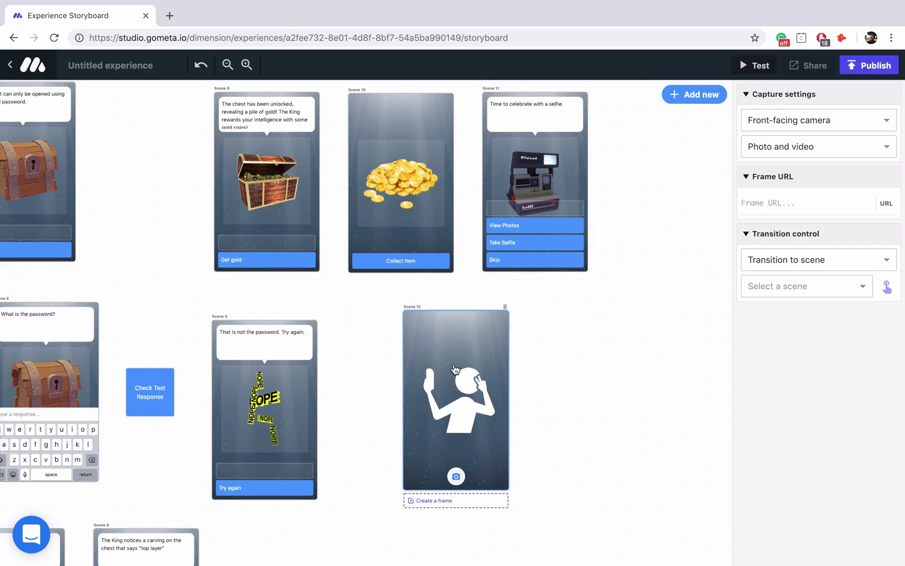
Step: Add a wall scene and place it to the right of the camera scene, leaving a gap between them
{"action": "left_click", "coordinate": [673, 95]}
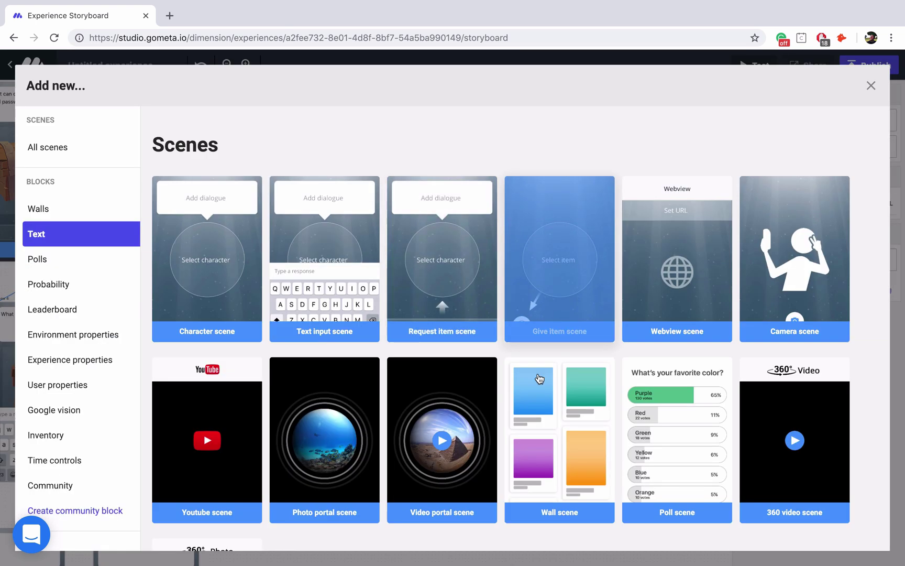
{"action": "left_click", "coordinate": [552, 399]}
{"action": "left_click_drag", "start_coordinate": [664, 135], "coordinate": [646, 363]}
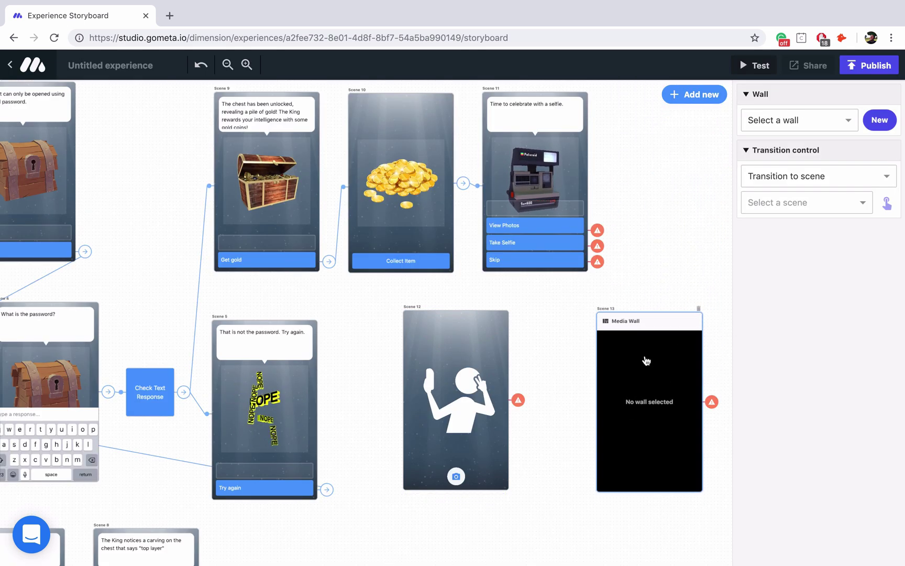
Step: Add a "Save to wall" block and place it between camera Scene 12 and wall Scene 13
{"action": "left_click", "coordinate": [681, 95]}
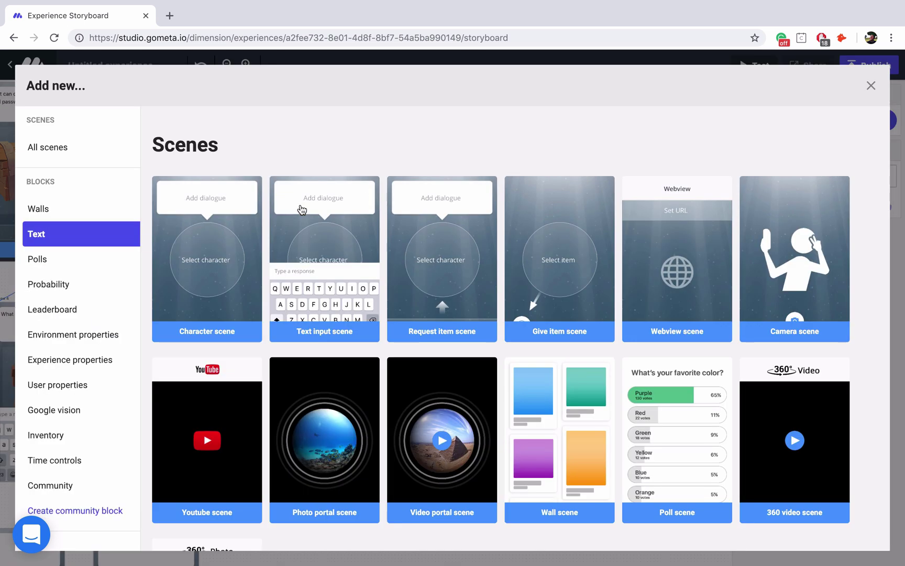
{"action": "left_click", "coordinate": [57, 215]}
{"action": "left_click", "coordinate": [288, 247]}
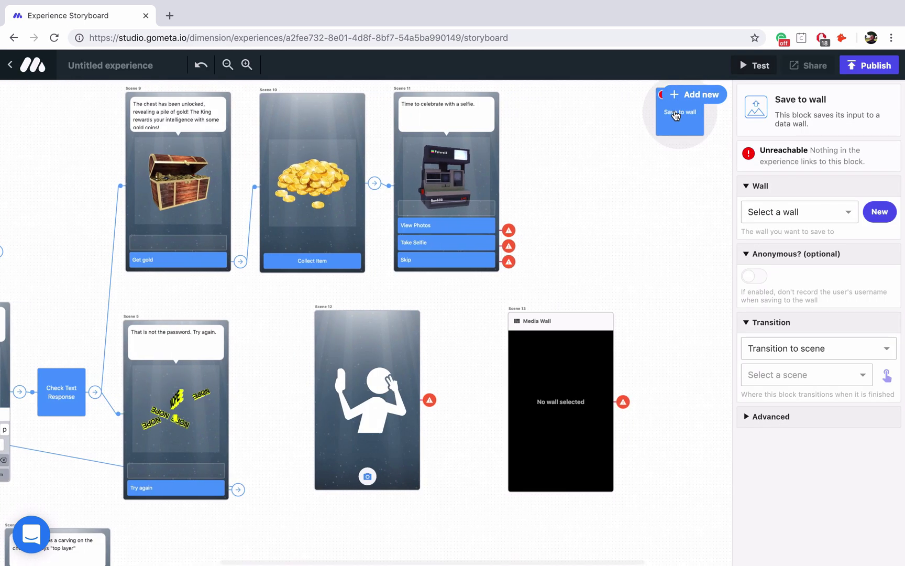
{"action": "left_click_drag", "start_coordinate": [676, 115], "coordinate": [458, 406]}
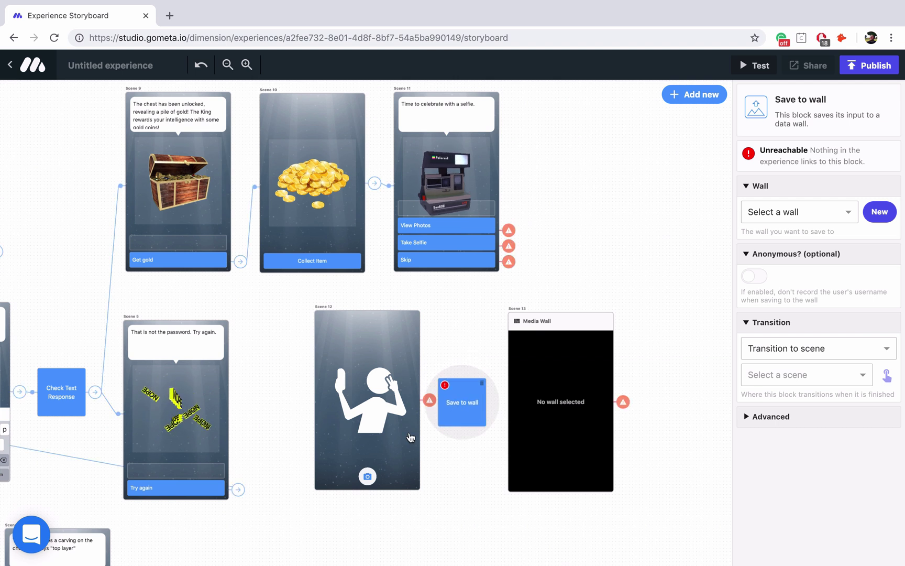
Step: Link camera Scene 12 to the "Save to wall" block, and set that block to transition to Scene 13
{"action": "left_click", "coordinate": [881, 284]}
{"action": "left_click", "coordinate": [461, 401]}
{"action": "left_click", "coordinate": [892, 341]}
{"action": "left_click", "coordinate": [550, 412]}
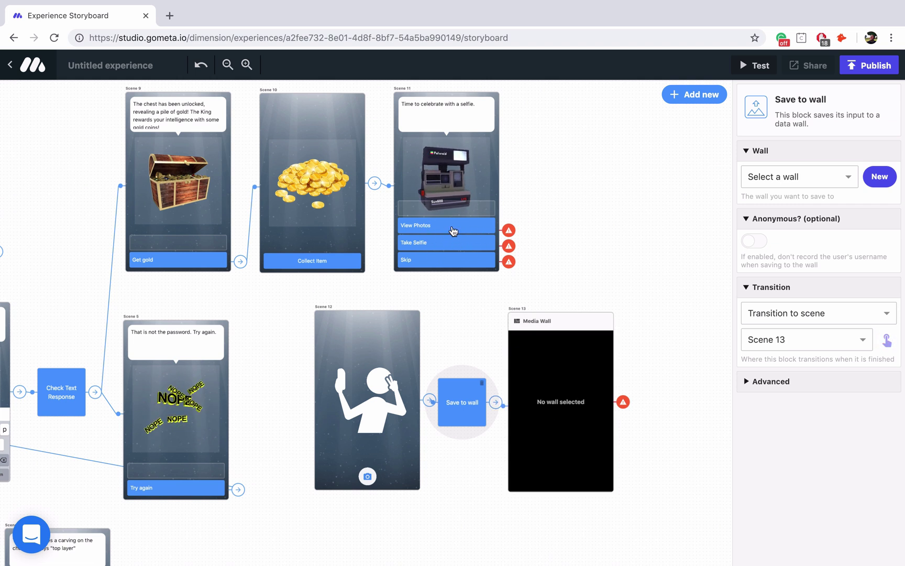
Step: Set Scene 11's "View Photos" response to transition to Scene 13 and its "Take Selfie" response to Scene 12
{"action": "left_click", "coordinate": [453, 232]}
{"action": "left_click", "coordinate": [887, 258]}
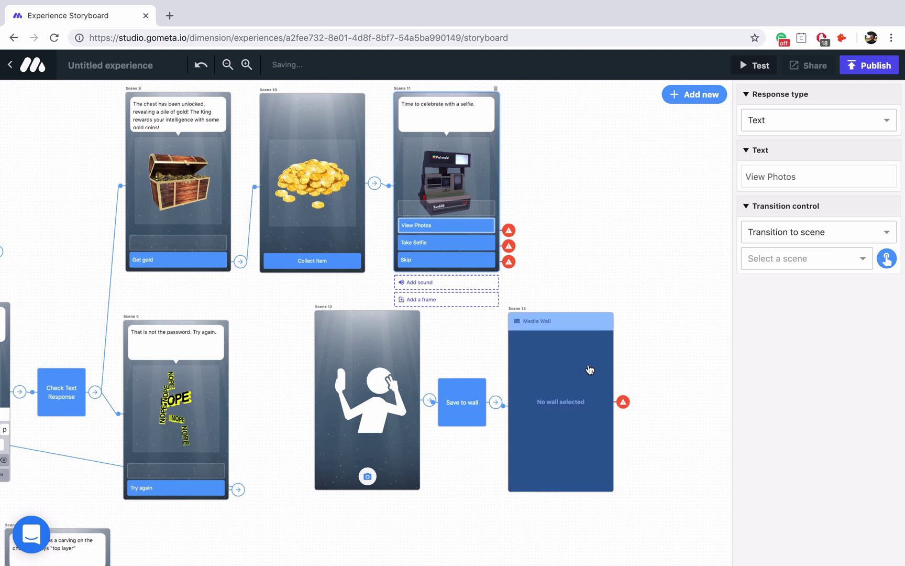
{"action": "left_click", "coordinate": [587, 368]}
{"action": "left_click", "coordinate": [464, 243]}
{"action": "left_click", "coordinate": [887, 259]}
{"action": "left_click", "coordinate": [385, 403]}
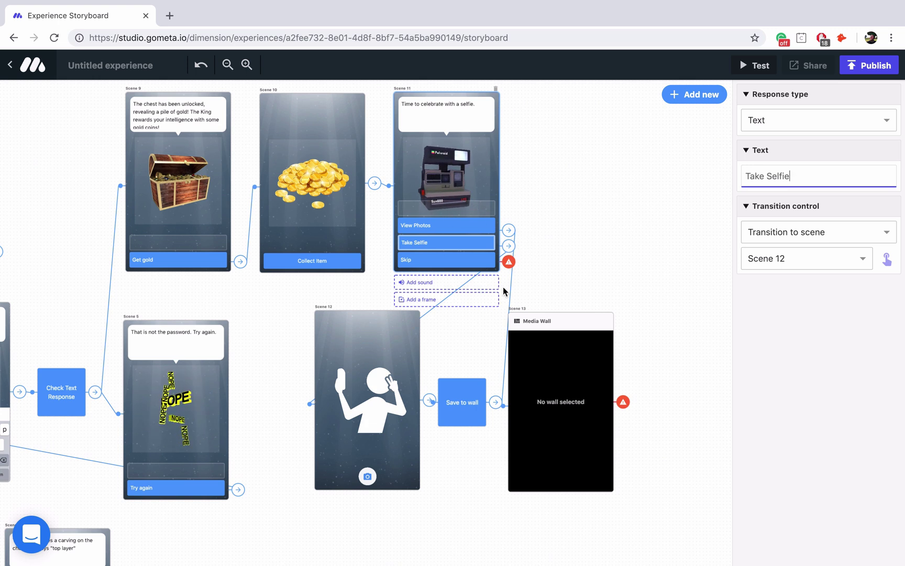
Step: Create a new frame for camera Scene 12 with an enlarged open treasure chest in the frame's lower-left corner
{"action": "scroll", "coordinate": [471, 327], "scroll_direction": "down", "scroll_amount": 2}
{"action": "left_click", "coordinate": [366, 443]}
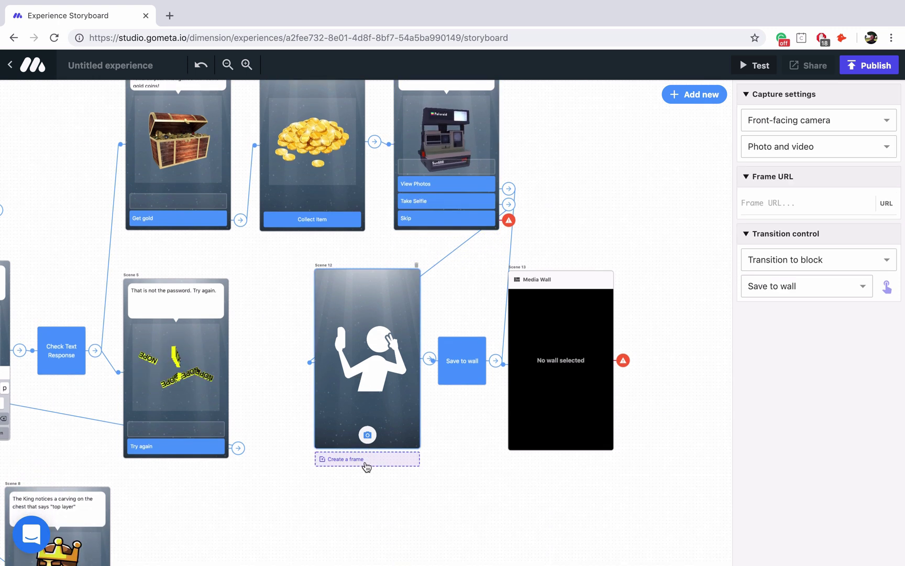
{"action": "left_click", "coordinate": [366, 464]}
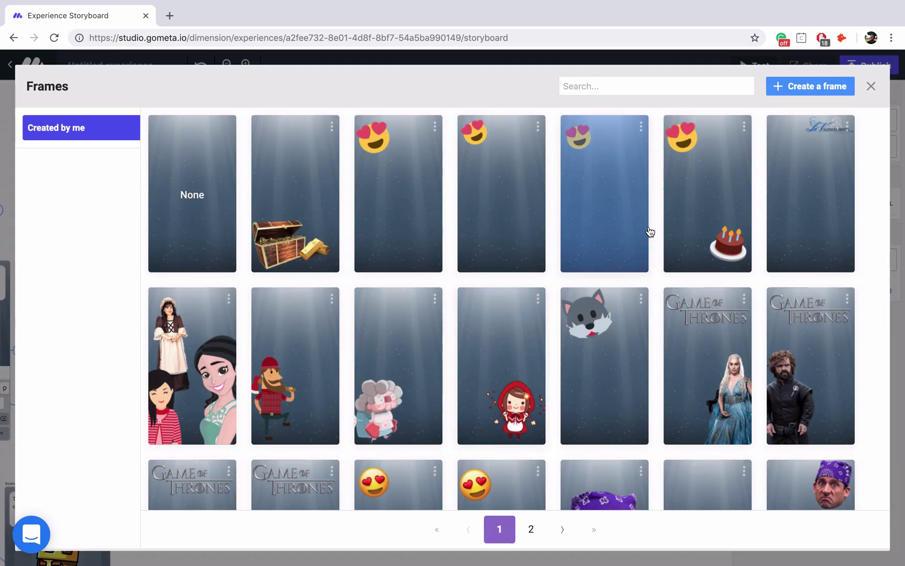
{"action": "left_click", "coordinate": [802, 88]}
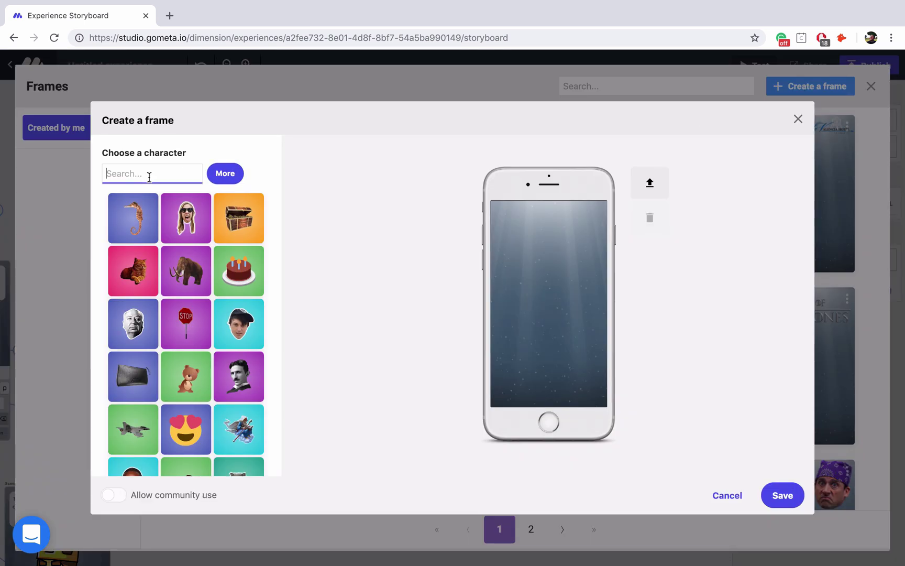
{"action": "type", "text": "chest"}
{"action": "key", "text": "Return"}
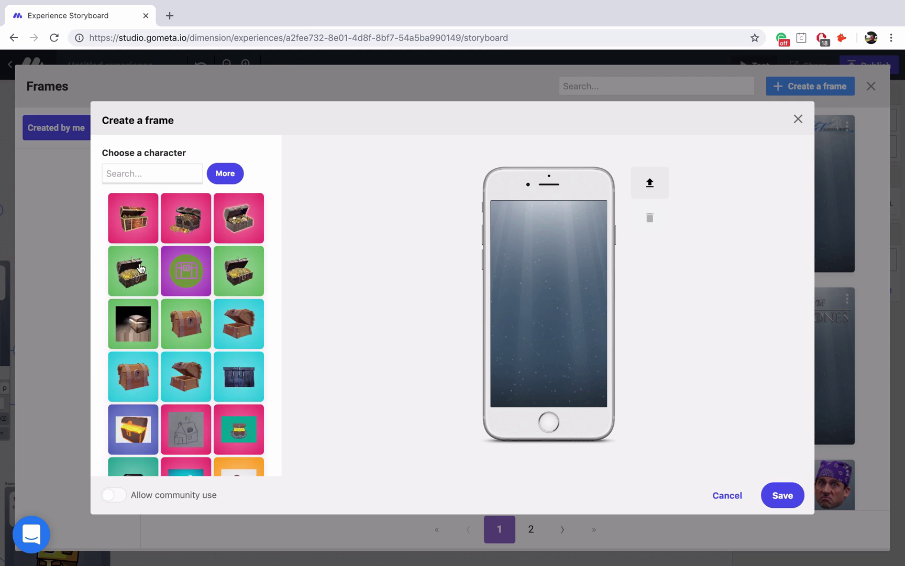
{"action": "left_click", "coordinate": [142, 222]}
{"action": "left_click_drag", "start_coordinate": [538, 326], "coordinate": [509, 365]}
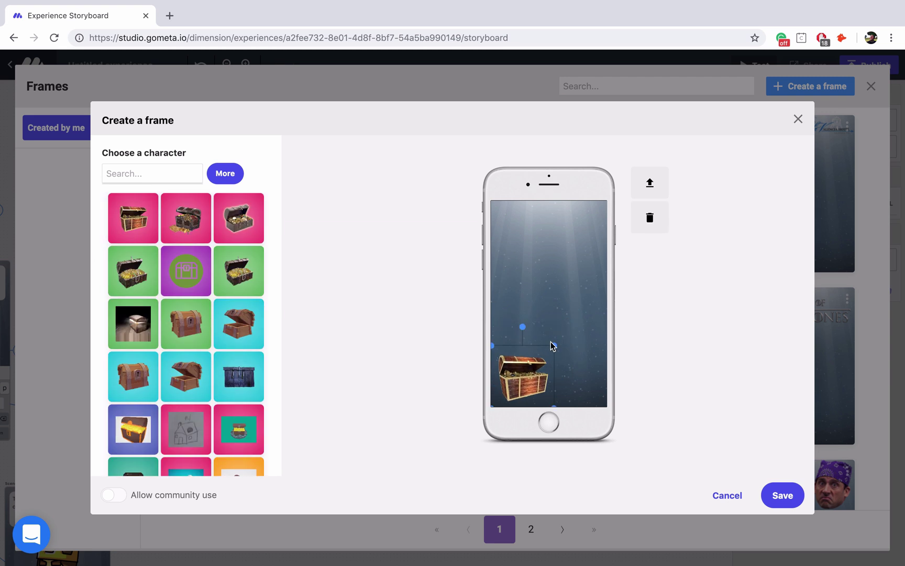
{"action": "left_click_drag", "start_coordinate": [554, 345], "coordinate": [564, 335]}
{"action": "left_click_drag", "start_coordinate": [536, 379], "coordinate": [533, 376]}
Step: Add the gold bars beside the chest in the frame's lower-right corner and save the frame
{"action": "type", "text": "gol"}
{"action": "key", "text": "Return"}
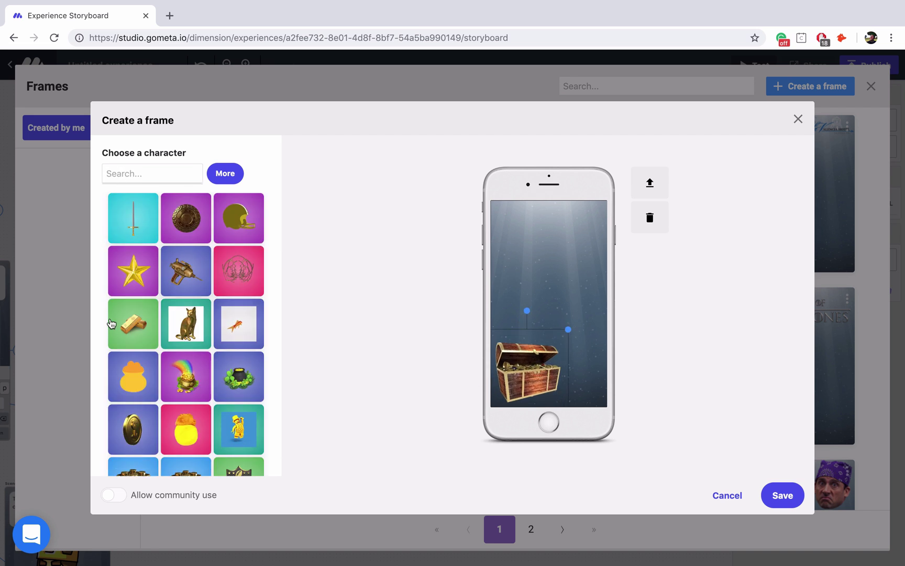
{"action": "left_click", "coordinate": [116, 323]}
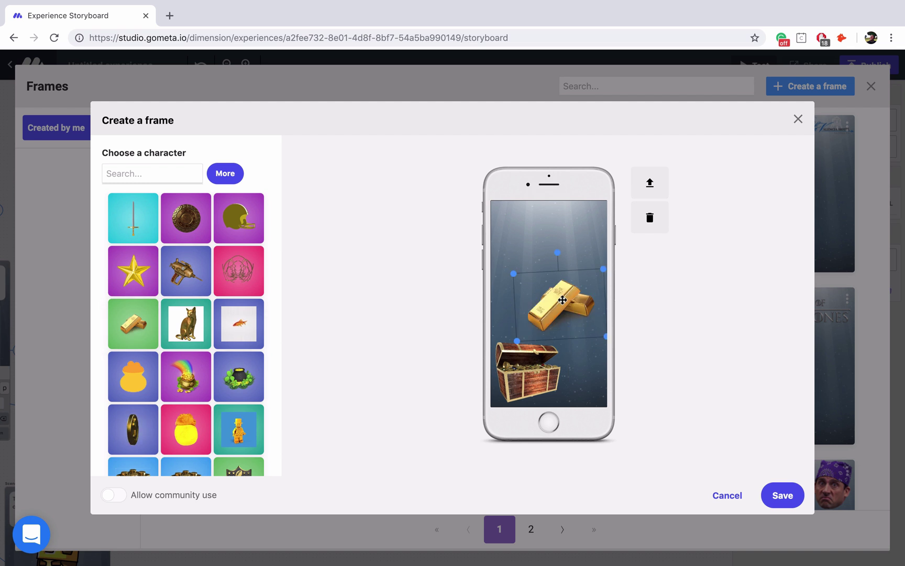
{"action": "left_click_drag", "start_coordinate": [549, 293], "coordinate": [573, 370]}
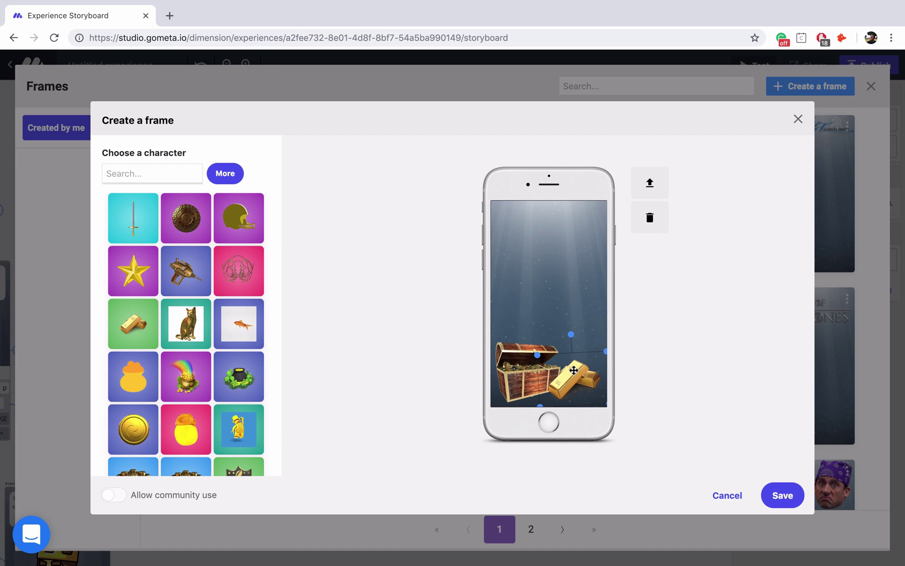
{"action": "left_click", "coordinate": [779, 494]}
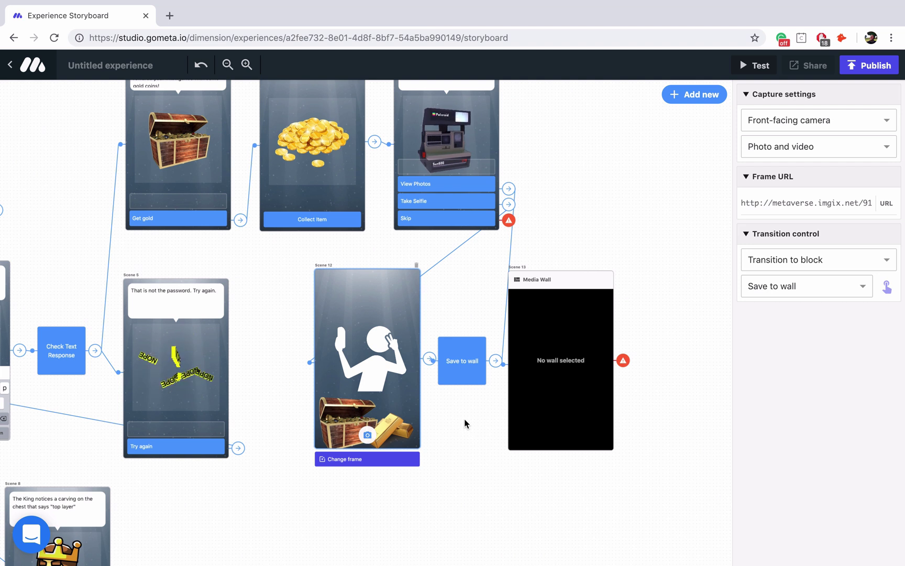
Step: Create a wall named "Treasure Hunters" for the "Save to wall" block, with the description "We were able to unlock the magical chest! :)"
{"action": "left_click", "coordinate": [461, 360]}
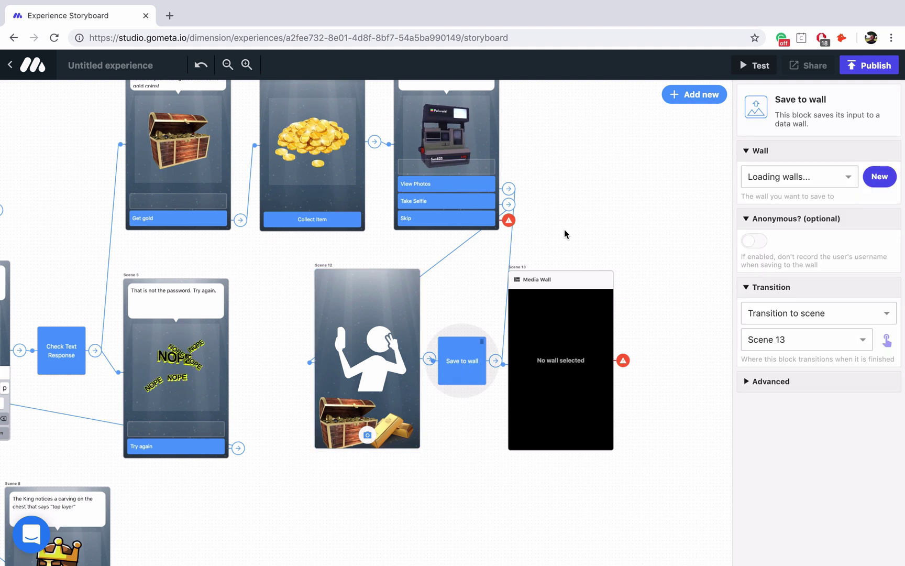
{"action": "left_click", "coordinate": [885, 176]}
{"action": "left_click", "coordinate": [369, 149]}
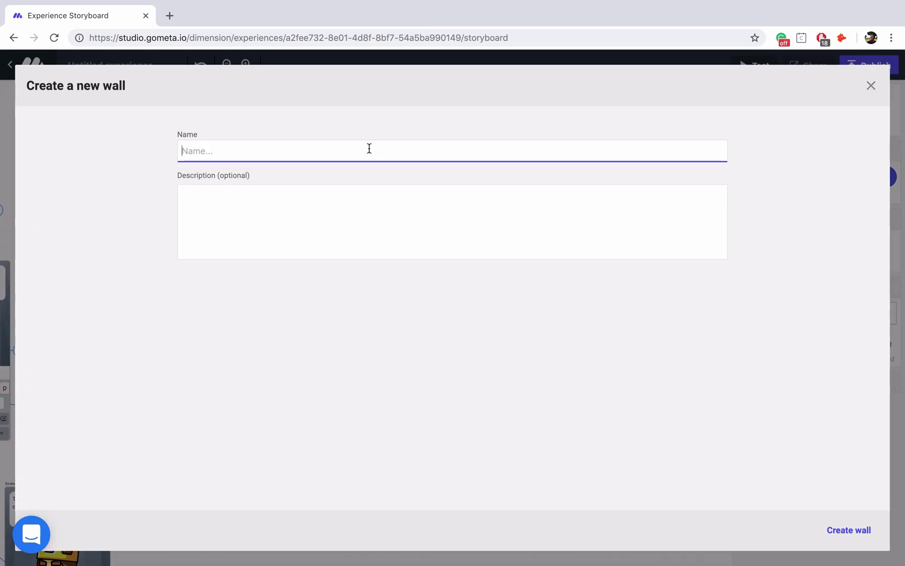
{"action": "type", "text": "Treasure Hunters"}
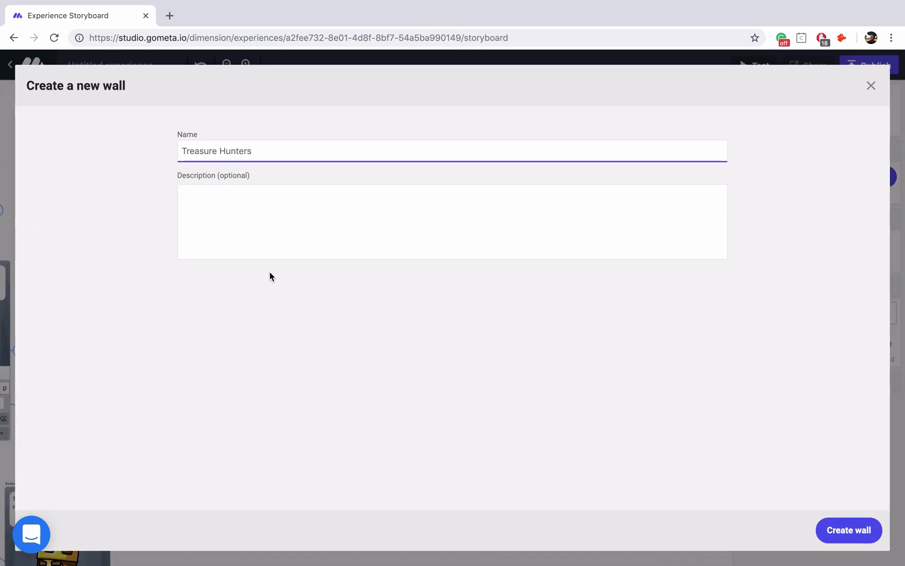
{"action": "left_click", "coordinate": [284, 226]}
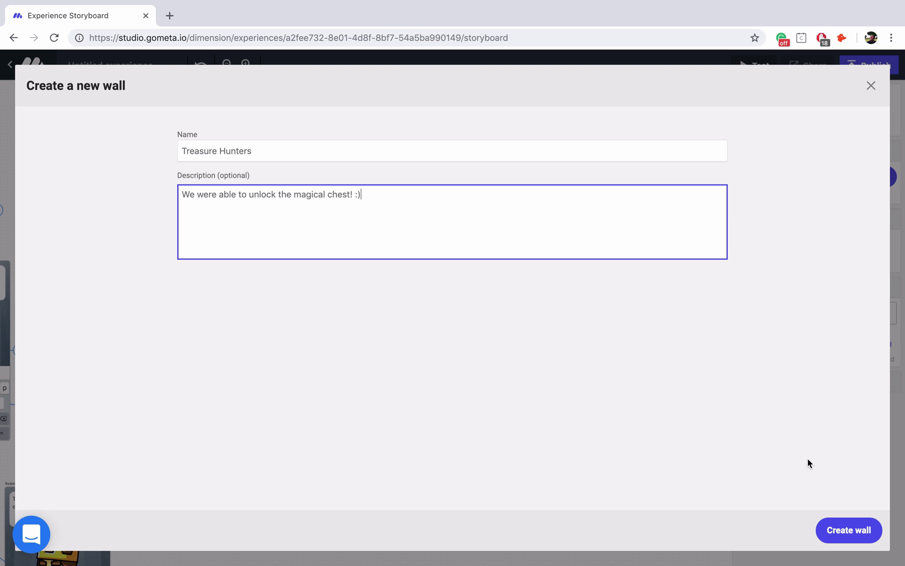
{"action": "left_click", "coordinate": [838, 527]}
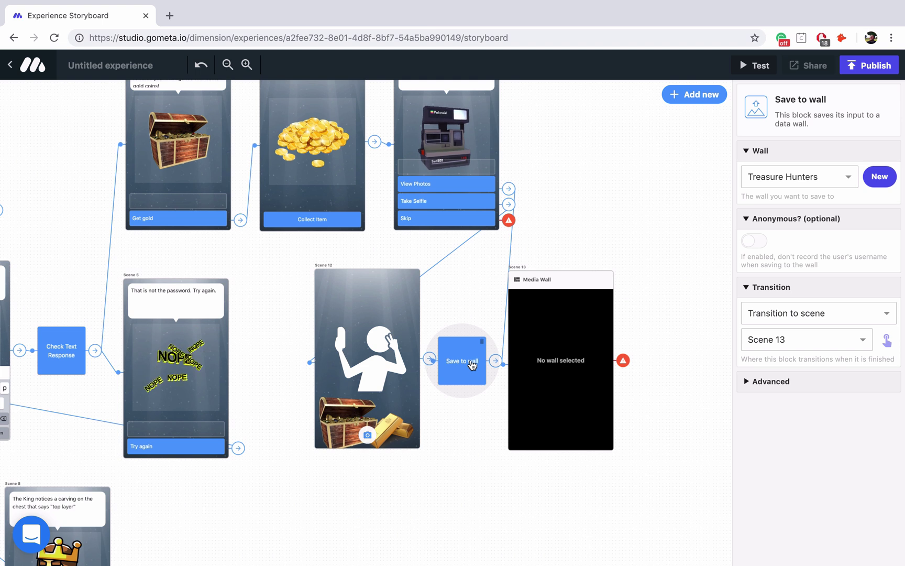
Step: Assign the newest "Treasure Hunters" wall to Scene 13
{"action": "left_click", "coordinate": [559, 343]}
{"action": "left_click", "coordinate": [809, 127]}
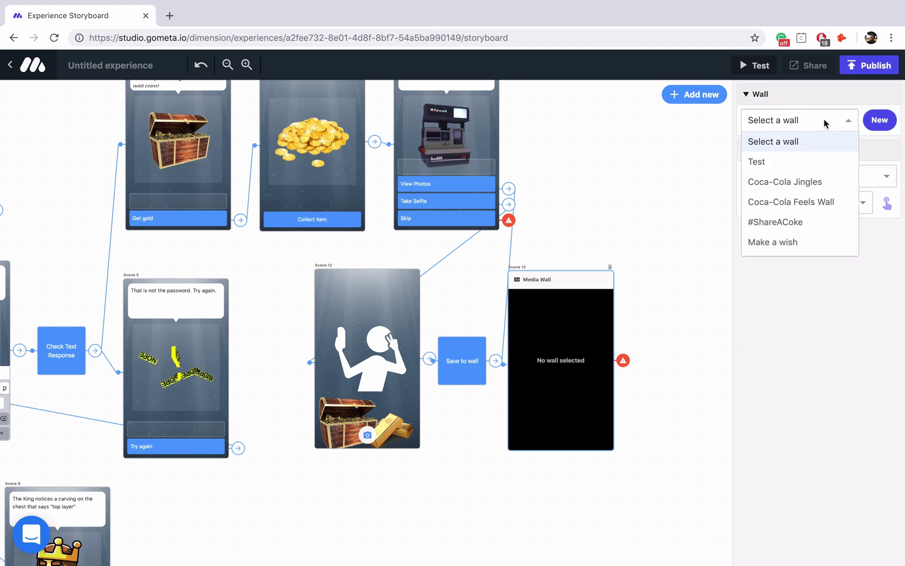
{"action": "scroll", "coordinate": [812, 206], "scroll_direction": "down", "scroll_amount": 5}
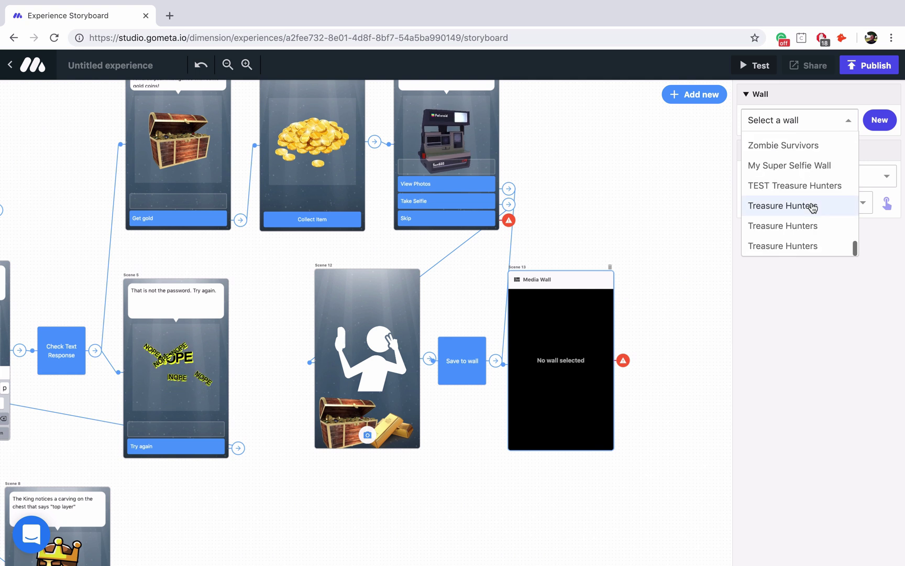
{"action": "left_click", "coordinate": [794, 250]}
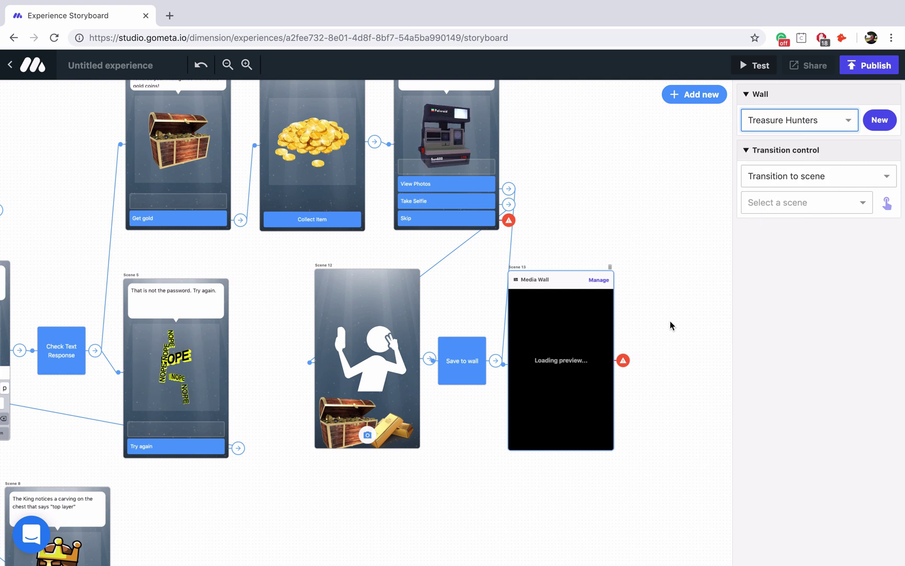
Step: Set wall Scene 13 to transition back to Scene 11
{"action": "left_click", "coordinate": [579, 349]}
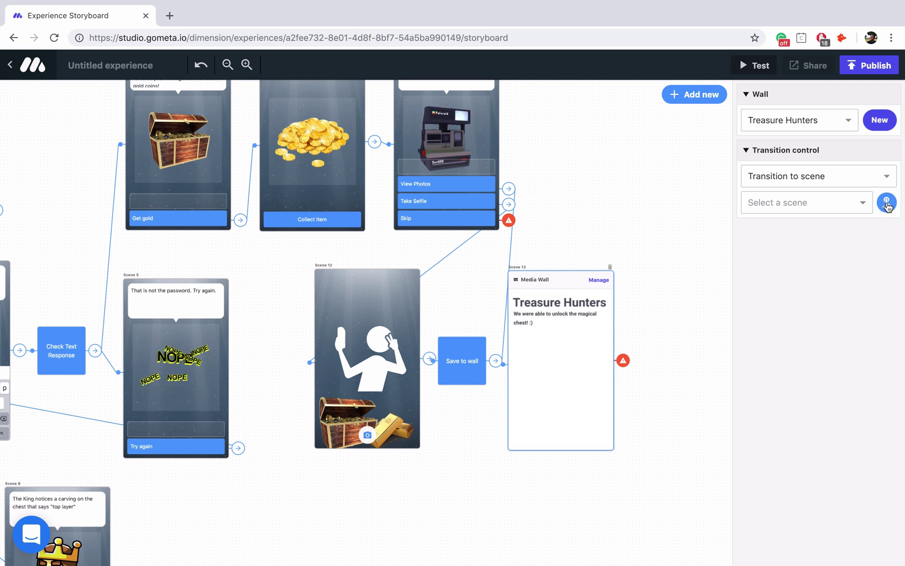
{"action": "left_click", "coordinate": [450, 192]}
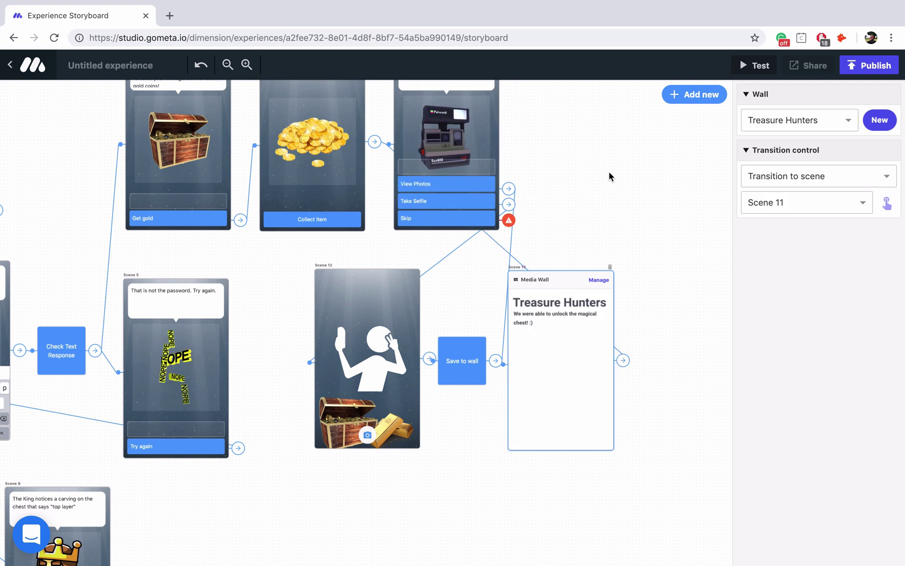
{"action": "scroll", "coordinate": [609, 172], "scroll_direction": "up", "scroll_amount": 1}
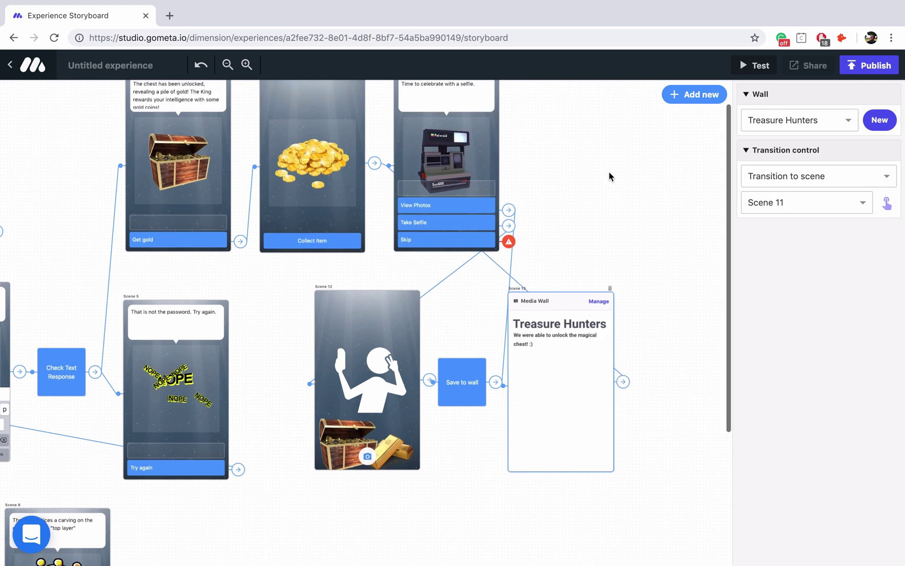
Step: Rename the "Skip" response in Scene 11 to "End"
{"action": "left_click", "coordinate": [424, 240]}
{"action": "double_click", "coordinate": [753, 176]}
{"action": "type", "text": "End"}
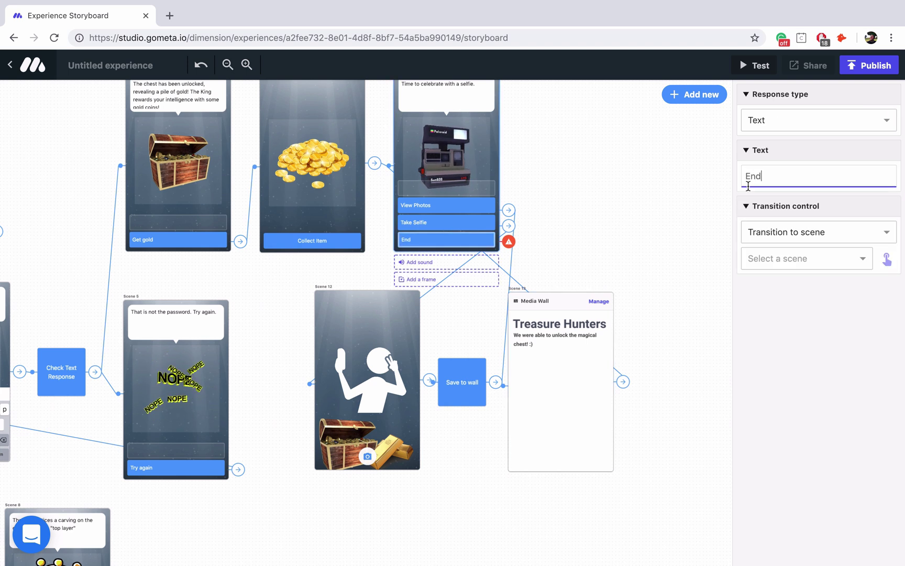
Step: Add a character scene featuring the cartoon king, with the dialogue "Thanks for playing!"
{"action": "left_click", "coordinate": [690, 96]}
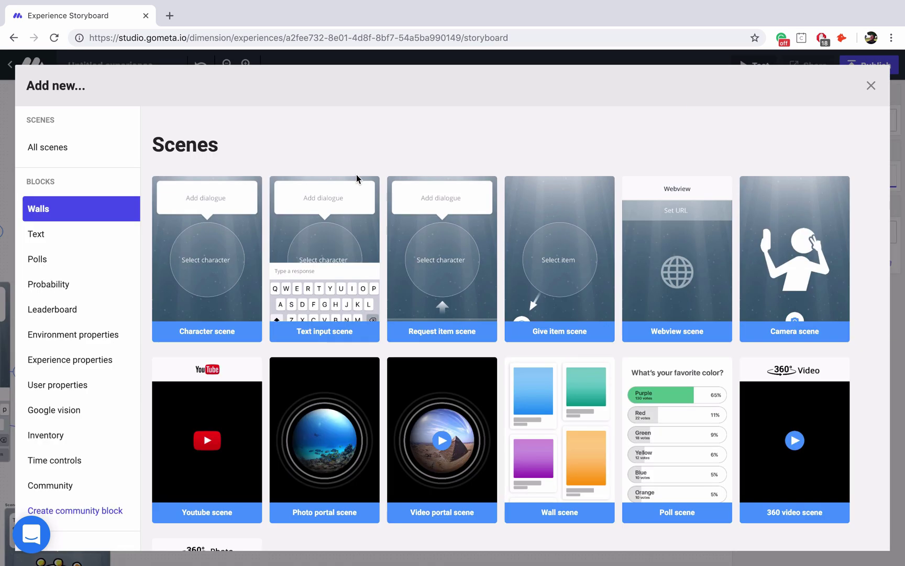
{"action": "left_click", "coordinate": [238, 228]}
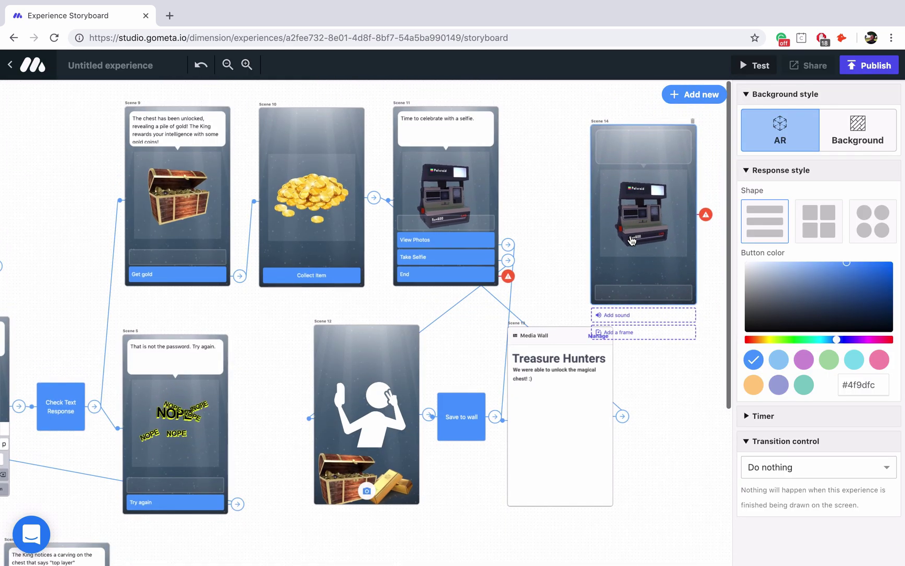
{"action": "left_click", "coordinate": [611, 179]}
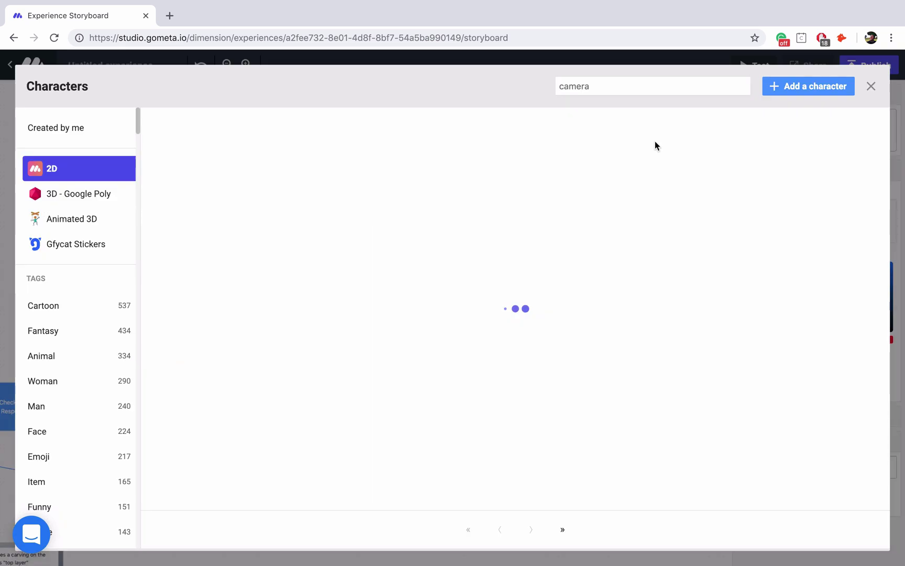
{"action": "double_click", "coordinate": [640, 85]}
{"action": "type", "text": "king"}
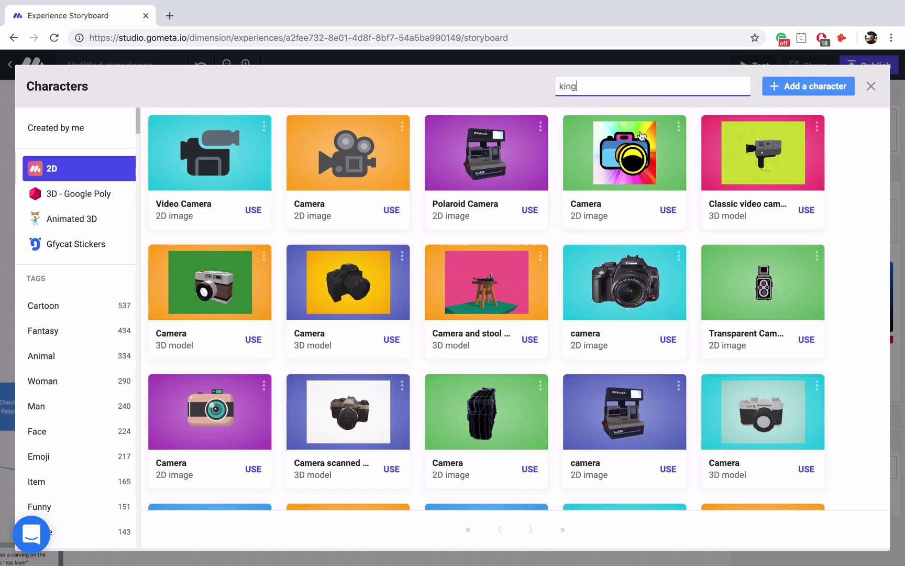
{"action": "left_click", "coordinate": [530, 339]}
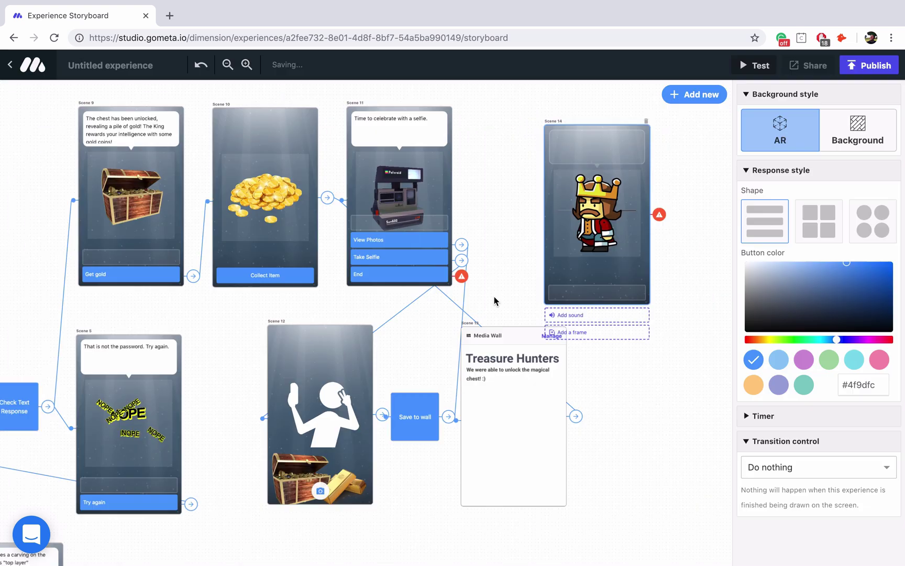
{"action": "left_click", "coordinate": [581, 157]}
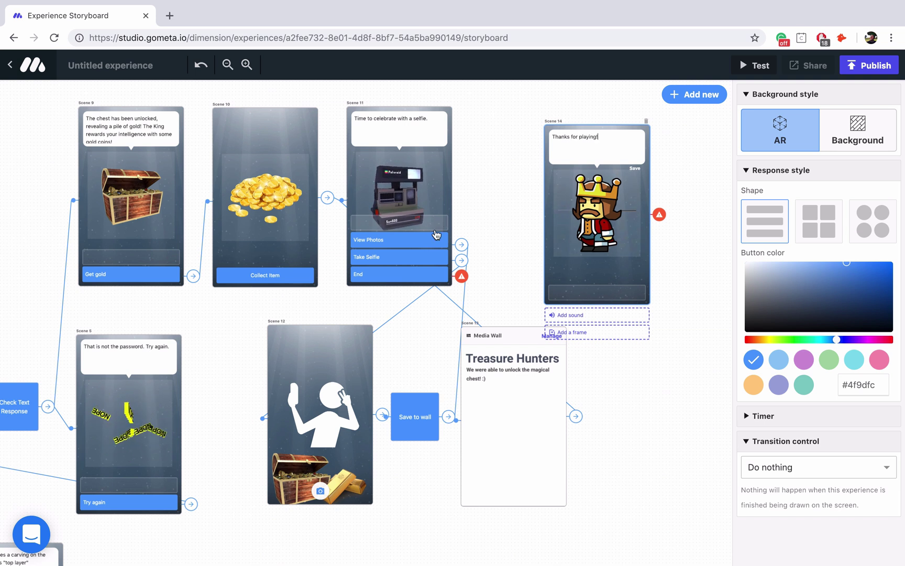
Step: Link the "End" response of Scene 11 to the king's closing scene, Scene 14
{"action": "left_click", "coordinate": [417, 276]}
{"action": "left_click", "coordinate": [886, 259]}
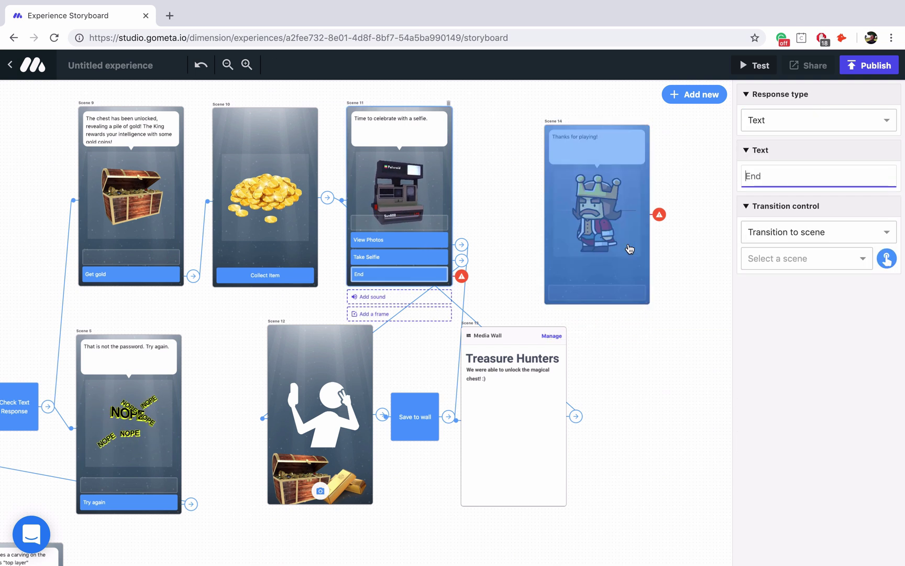
{"action": "left_click", "coordinate": [605, 303]}
Step: Add an "End Experience" response to Scene 14 and set its transition to End experience
{"action": "left_click", "coordinate": [602, 293]}
{"action": "type", "text": "End"}
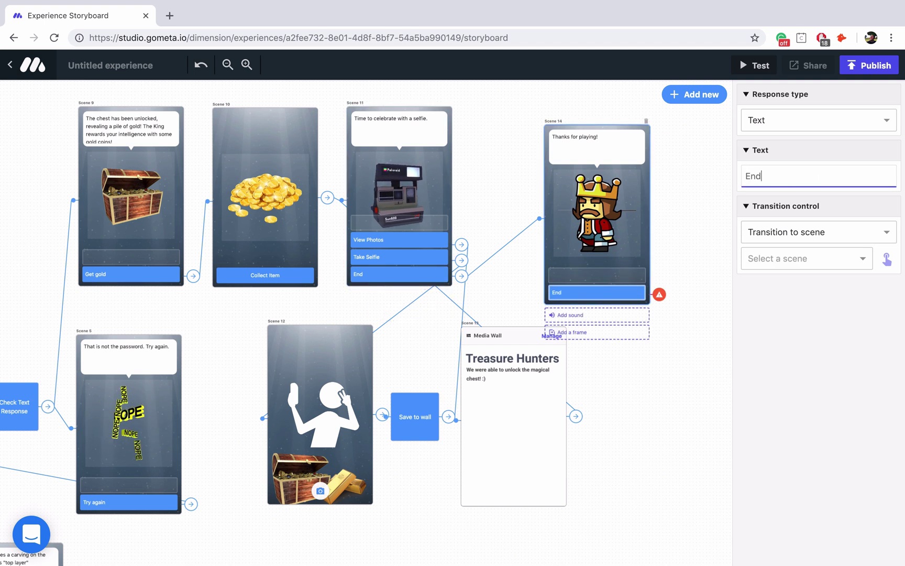
{"action": "type", "text": " Experience"}
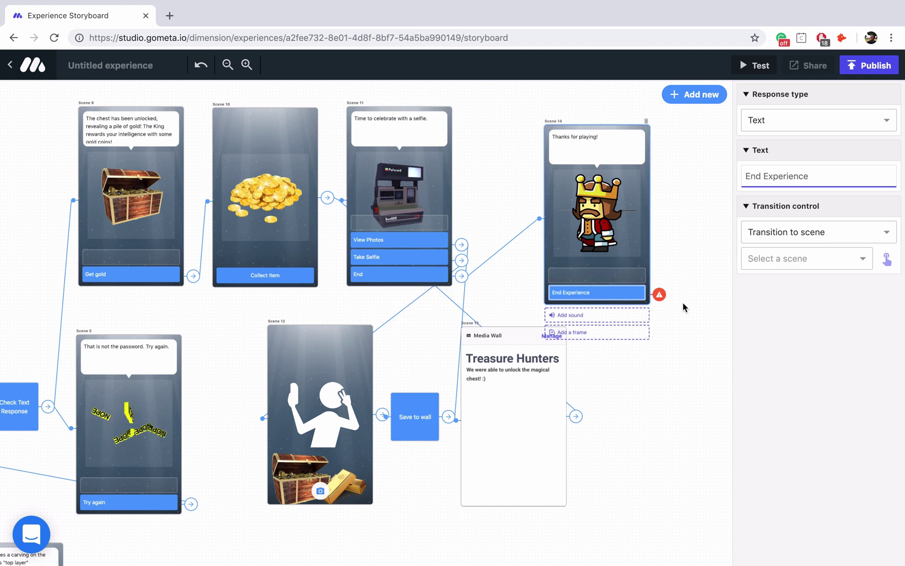
{"action": "left_click", "coordinate": [772, 231]}
{"action": "left_click", "coordinate": [774, 313]}
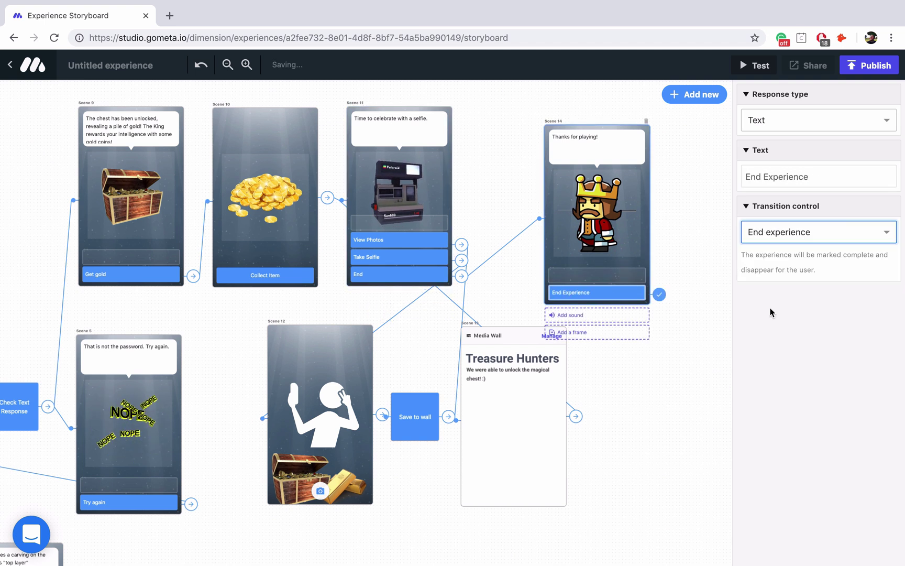
Step: Move Scene 14 into the empty area beneath the selfie scene and the media wall
{"action": "scroll", "coordinate": [666, 228], "scroll_direction": "down", "scroll_amount": 2}
{"action": "scroll", "coordinate": [667, 228], "scroll_direction": "down", "scroll_amount": 2}
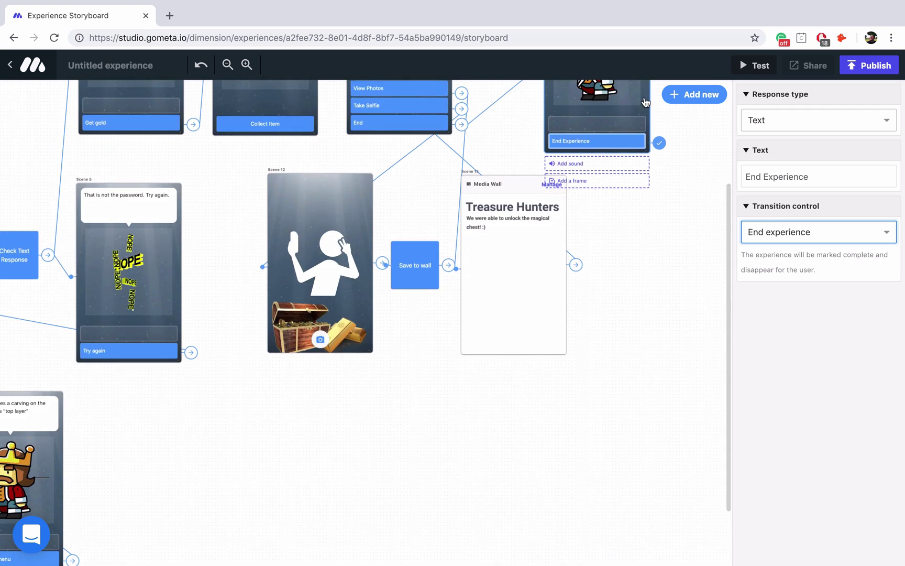
{"action": "left_click_drag", "start_coordinate": [648, 143], "coordinate": [429, 523]}
{"action": "left_click", "coordinate": [227, 64]}
{"action": "left_click", "coordinate": [227, 64]}
{"action": "left_click", "coordinate": [227, 64]}
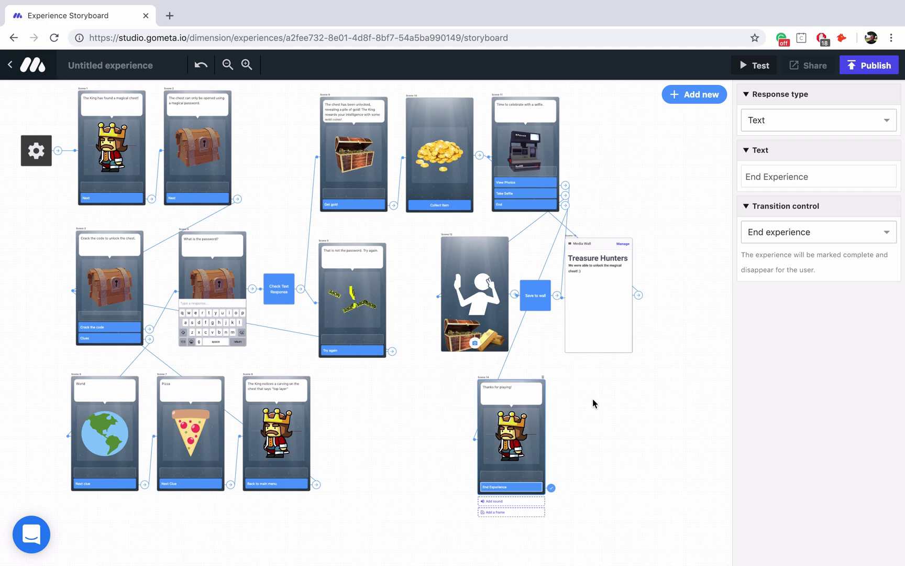
Step: Publish the experience as "The Magical Chest" with the description "Can you crack the code to unlock the treasure chest?"
{"action": "left_click", "coordinate": [884, 71]}
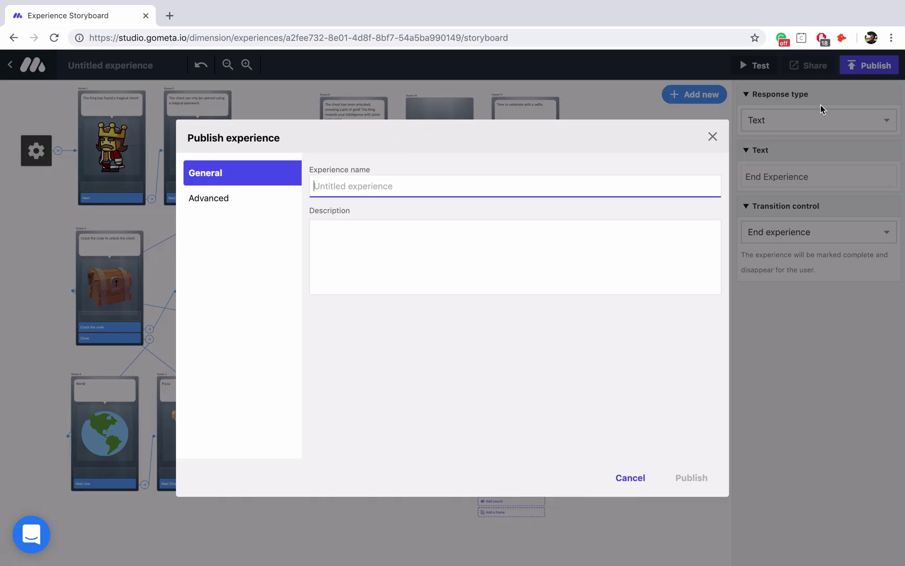
{"action": "type", "text": "The Magical Chest"}
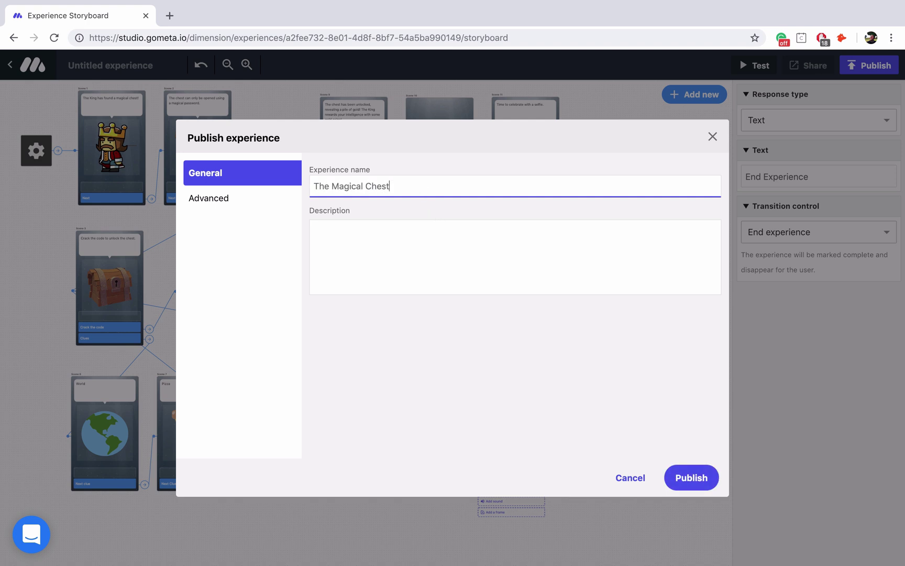
{"action": "left_click", "coordinate": [396, 252]}
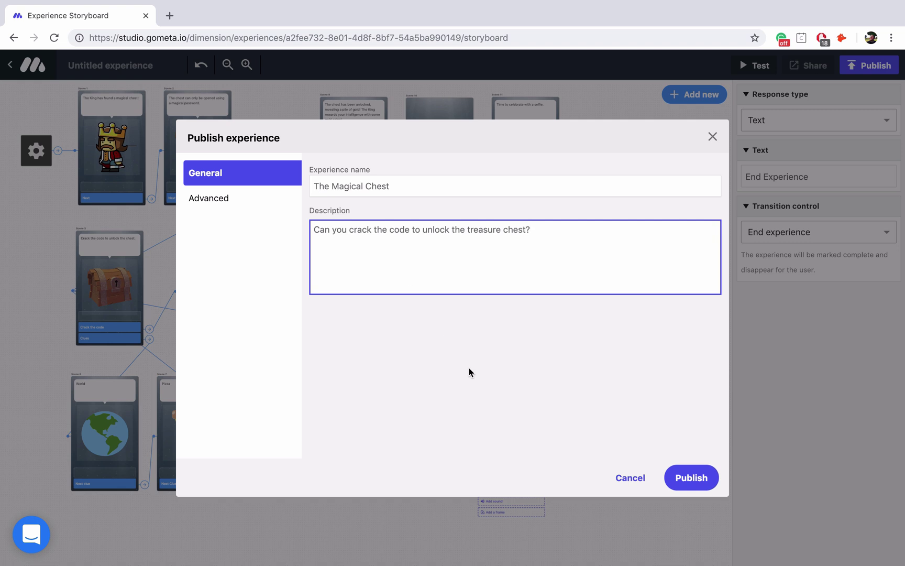
{"action": "left_click", "coordinate": [702, 478]}
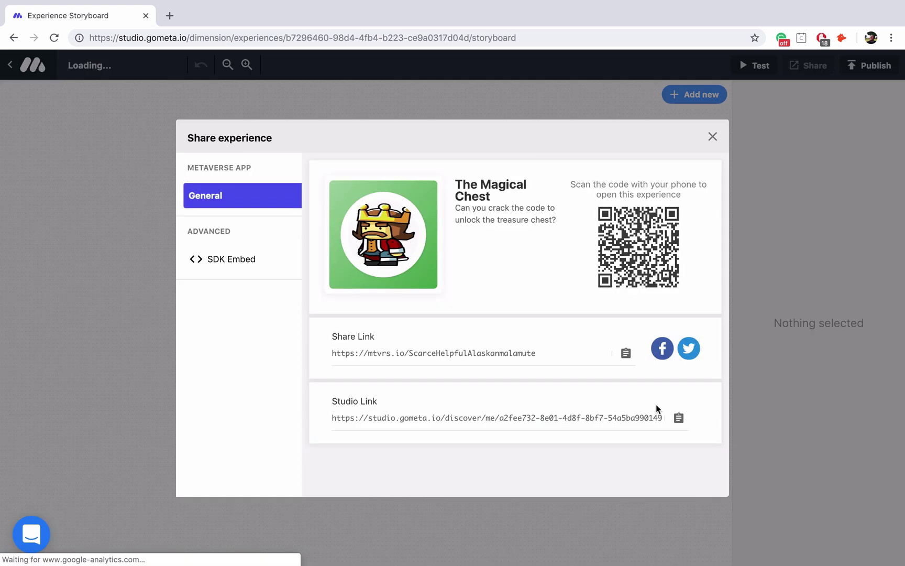